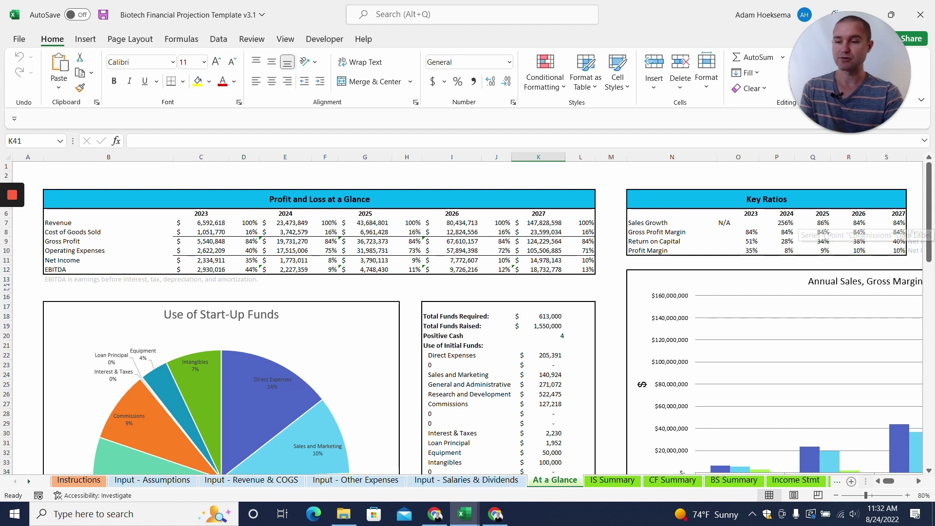
Step: Review the At a Glance dashboard and the IS Summary, CF Summary and BS Summary sheets
scroll(469, 318, down, 1)
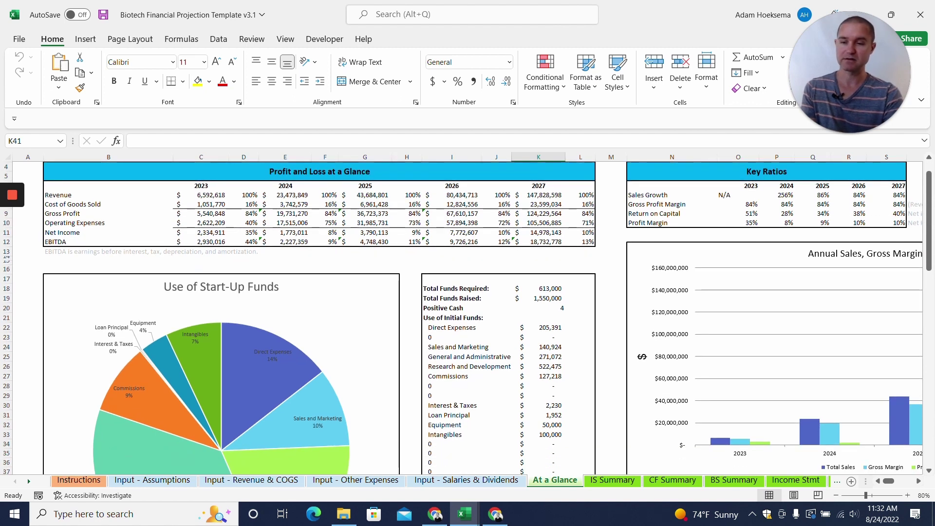
scroll(469, 318, down, 10)
scroll(469, 319, up, 8)
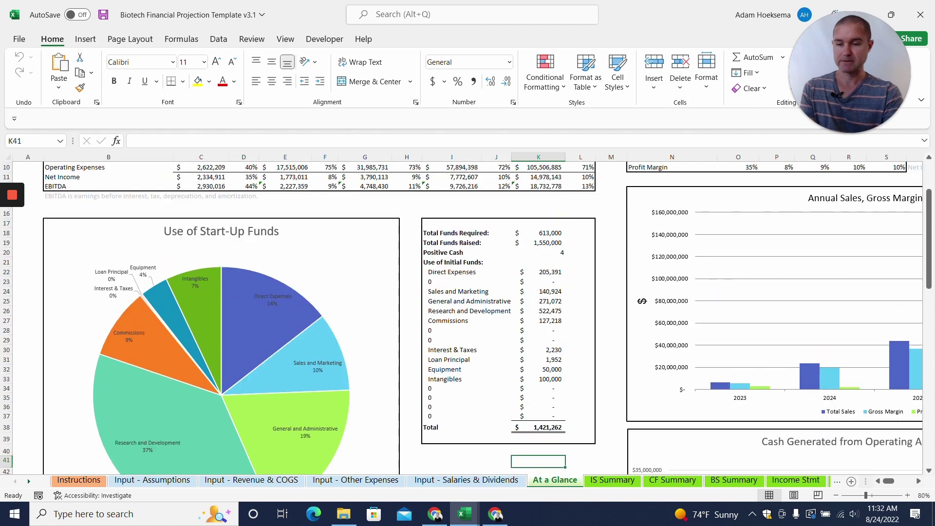
click(602, 481)
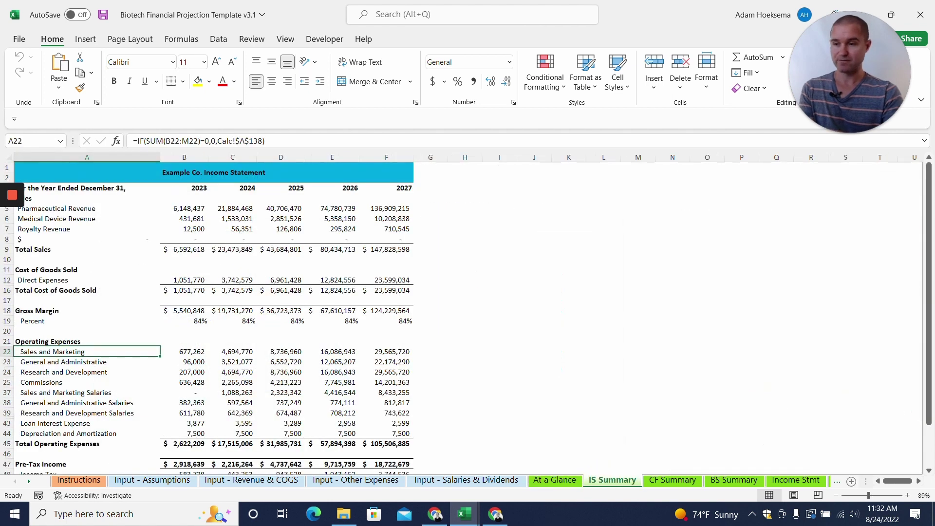
scroll(469, 318, down, 3)
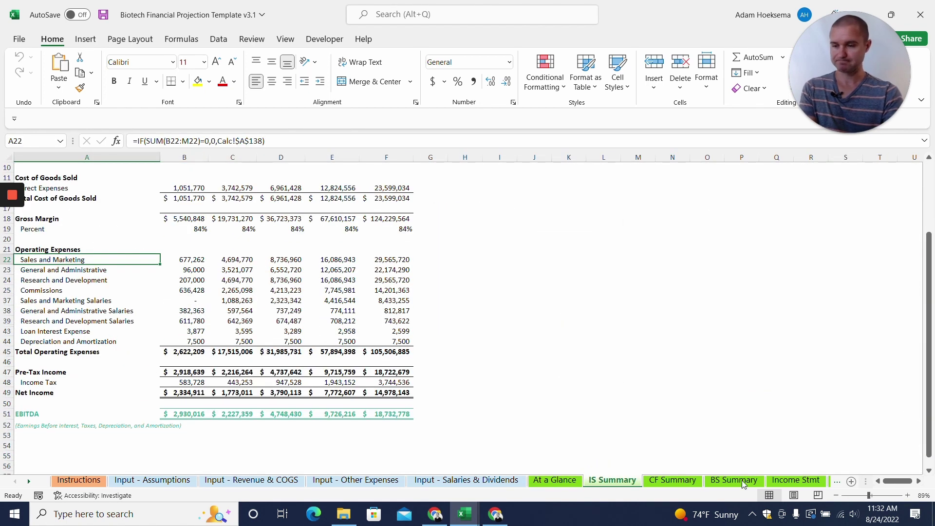
click(667, 480)
scroll(467, 299, down, 5)
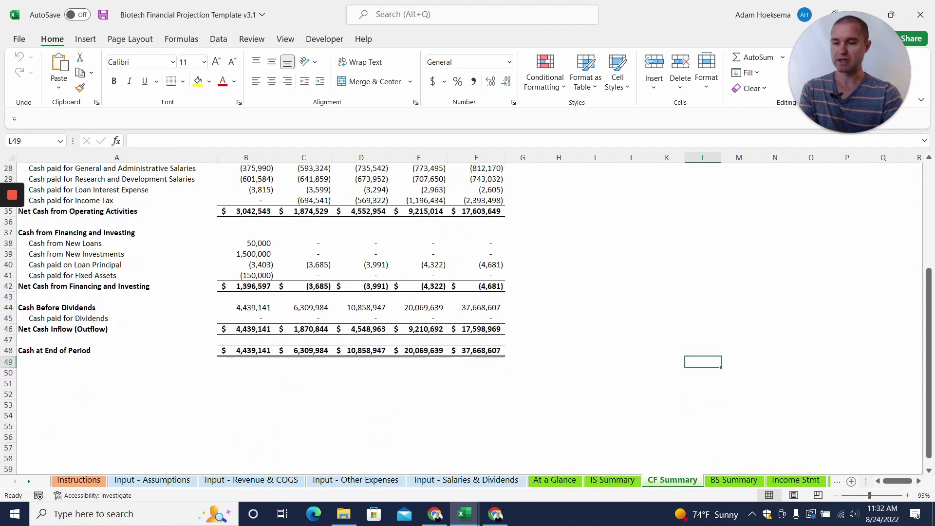
scroll(468, 299, up, 5)
click(739, 480)
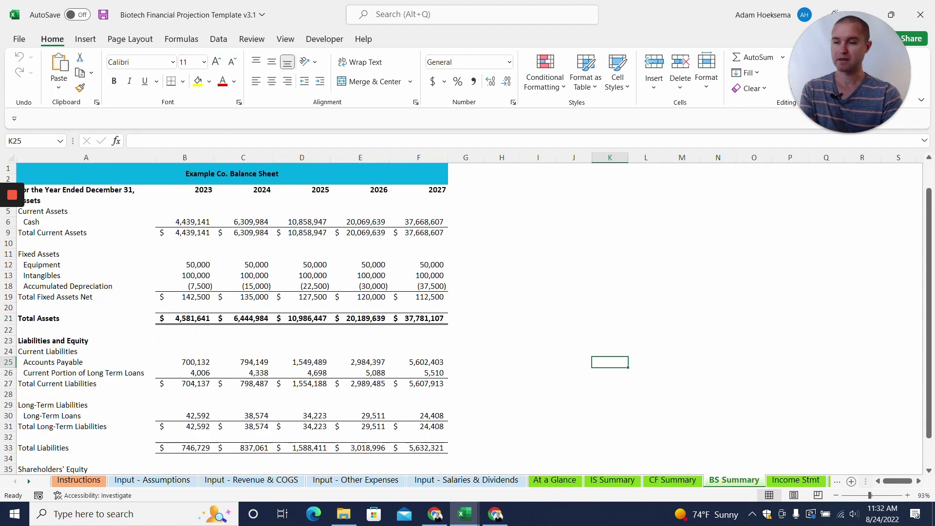
scroll(467, 316, down, 3)
scroll(467, 317, up, 3)
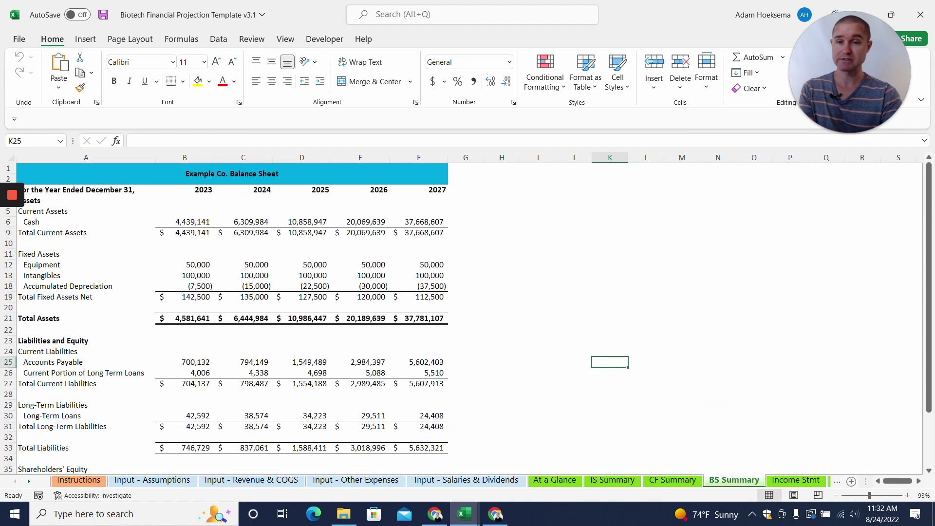
Step: Examine the monthly pro forma income statements for Year 1 and Year 2 on the Income Stmt sheet
click(795, 480)
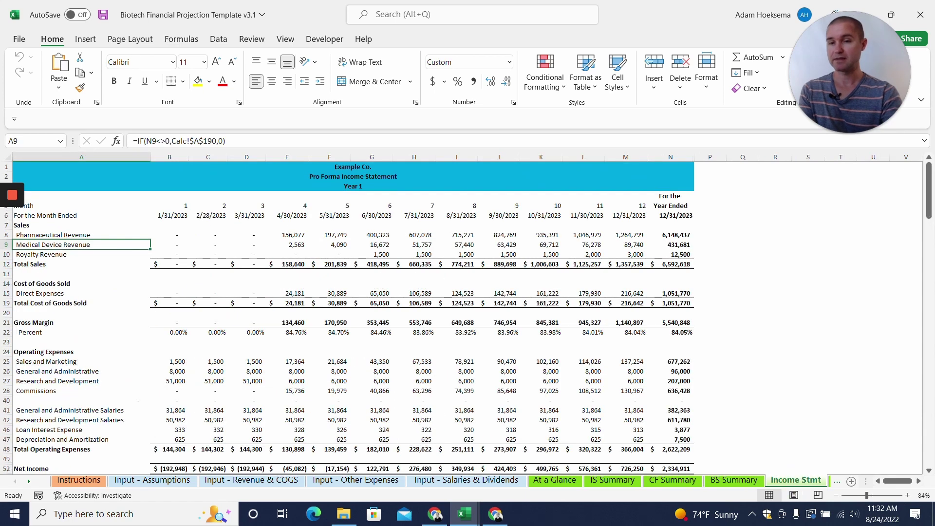
scroll(467, 317, down, 7)
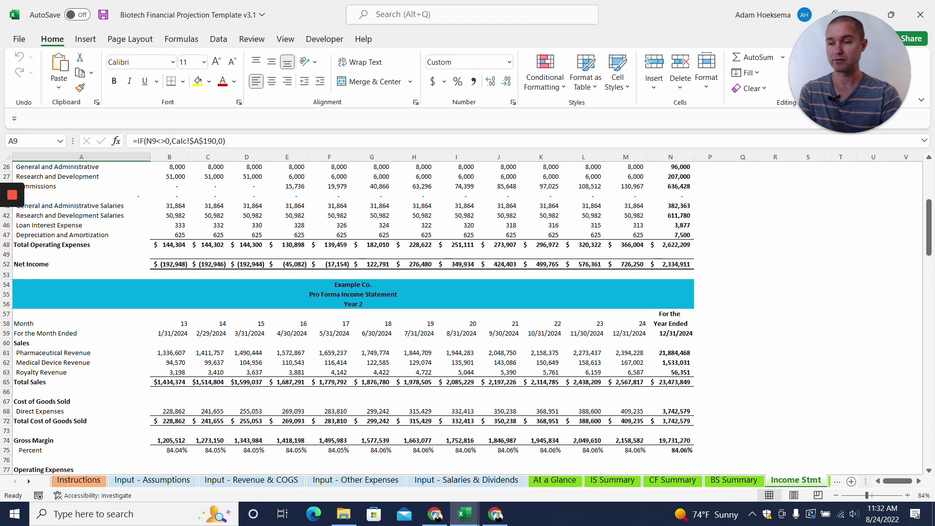
scroll(467, 316, down, 7)
scroll(468, 316, up, 14)
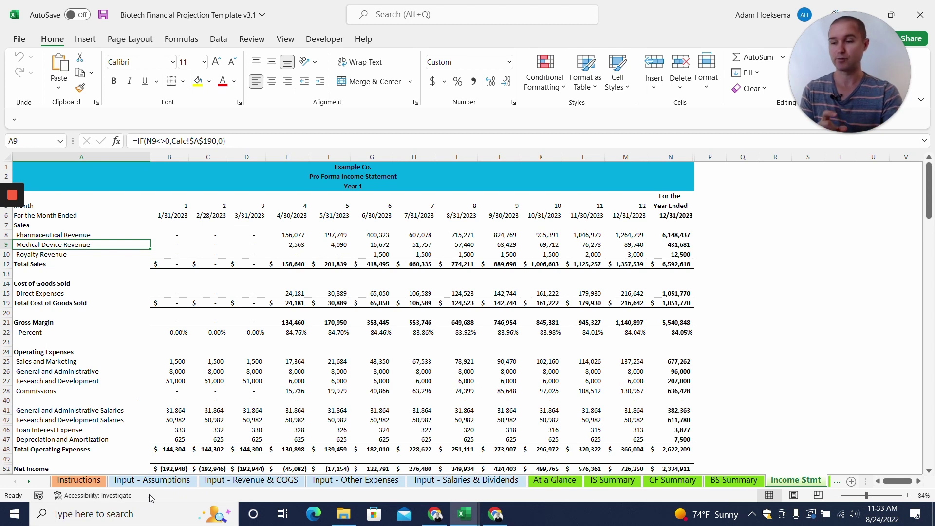
Step: On the Input - Assumptions sheet, inspect the Investors table and the Fixed Assets category options and life expectancies
click(162, 479)
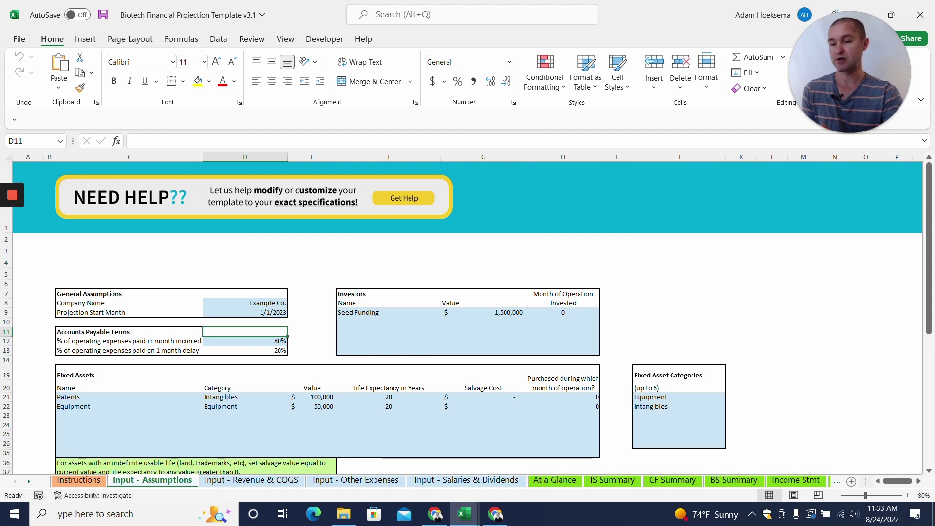
click(388, 313)
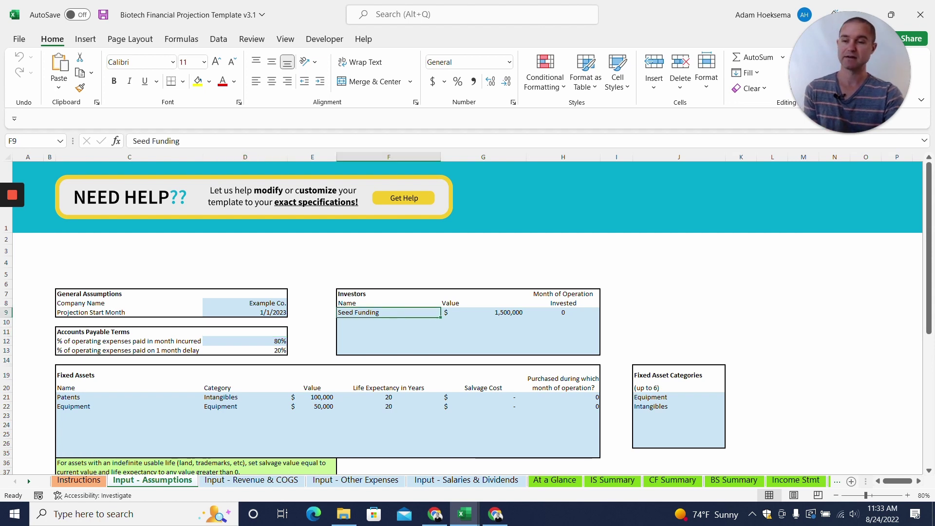
click(360, 350)
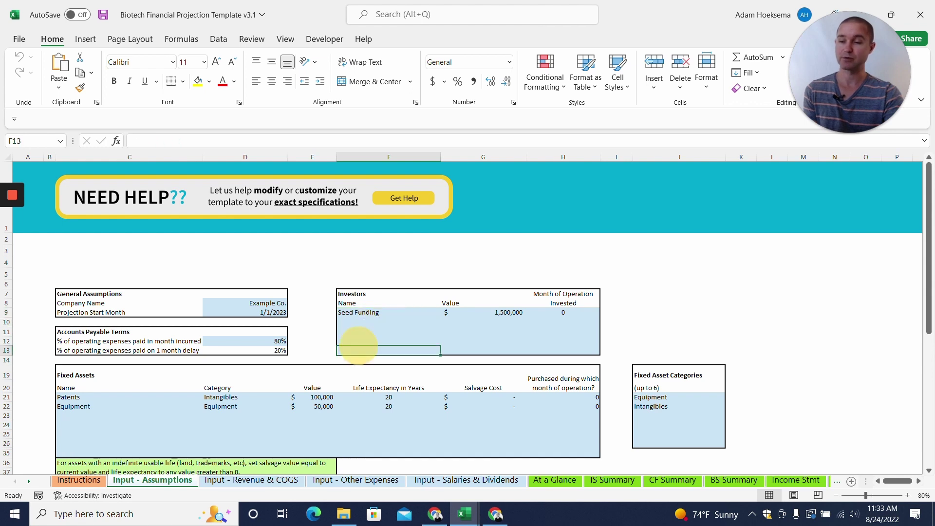
scroll(467, 292, down, 2)
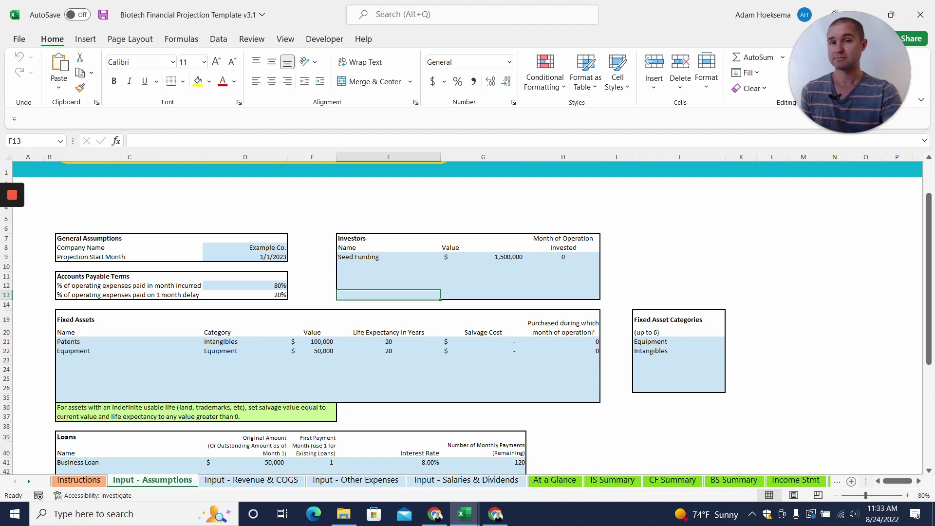
click(234, 341)
click(292, 342)
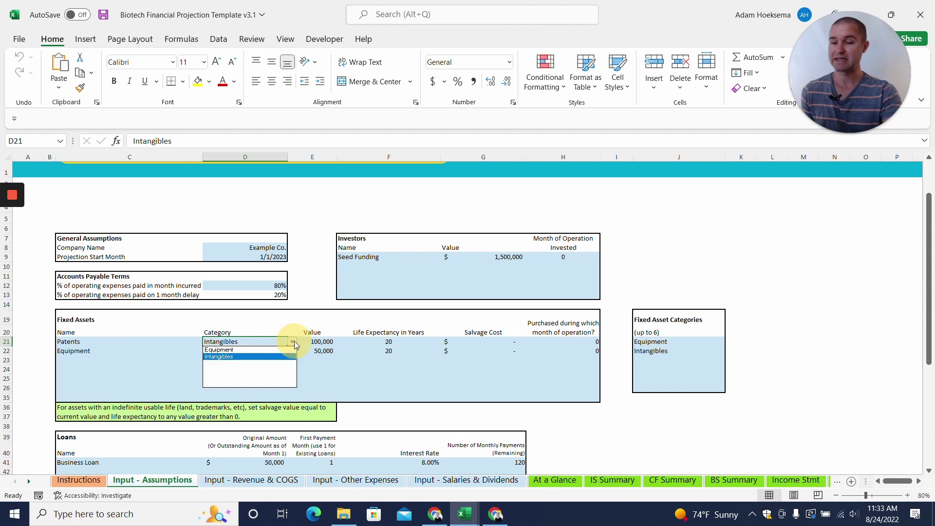
click(292, 342)
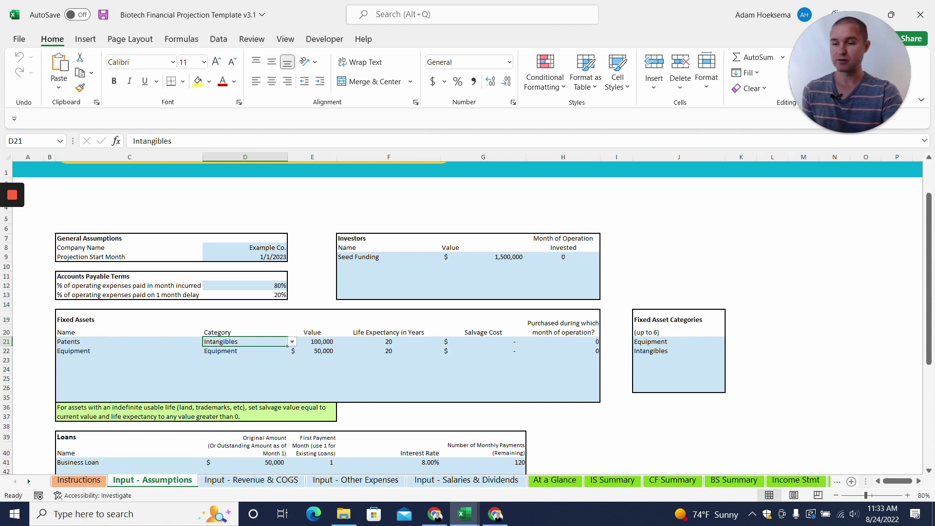
click(384, 341)
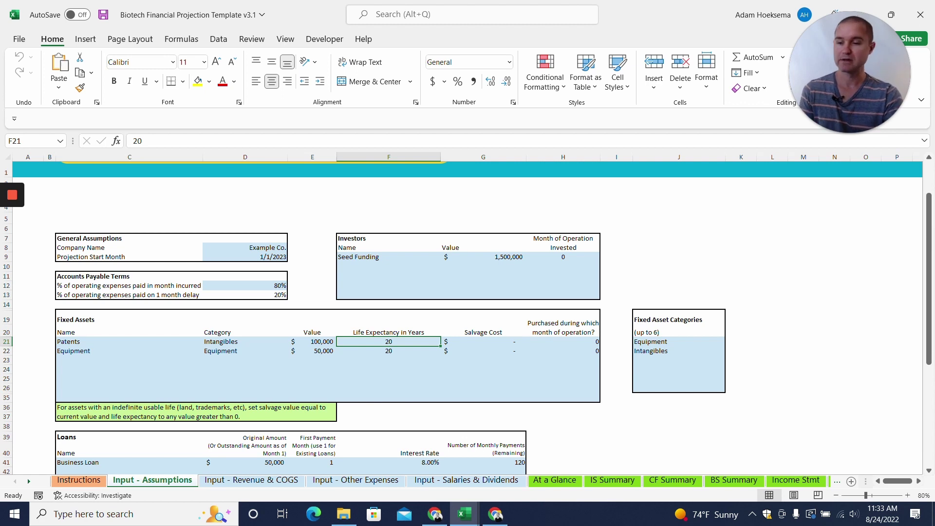
click(388, 350)
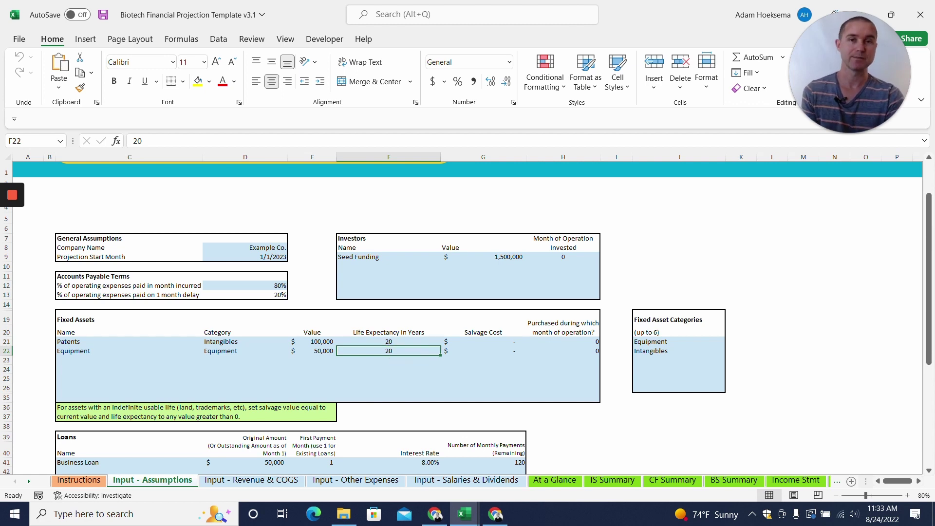
Step: Inspect the Business Loan's original amount, interest rate and number of monthly payments in the Loans table
scroll(467, 317, down, 1)
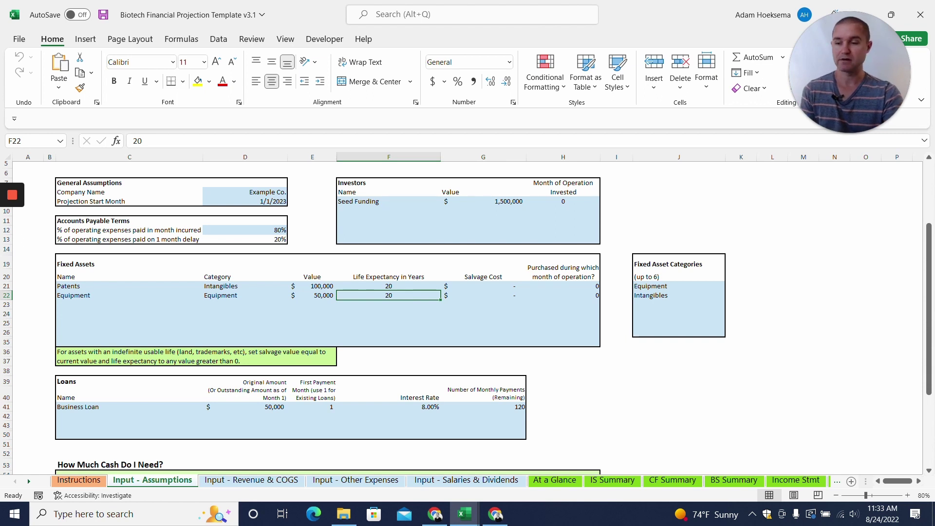
click(245, 407)
click(389, 407)
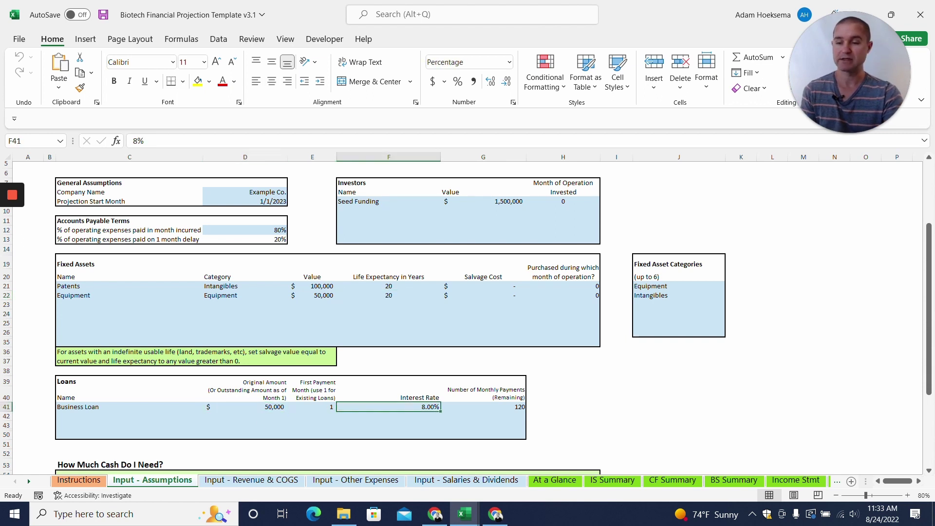
click(483, 407)
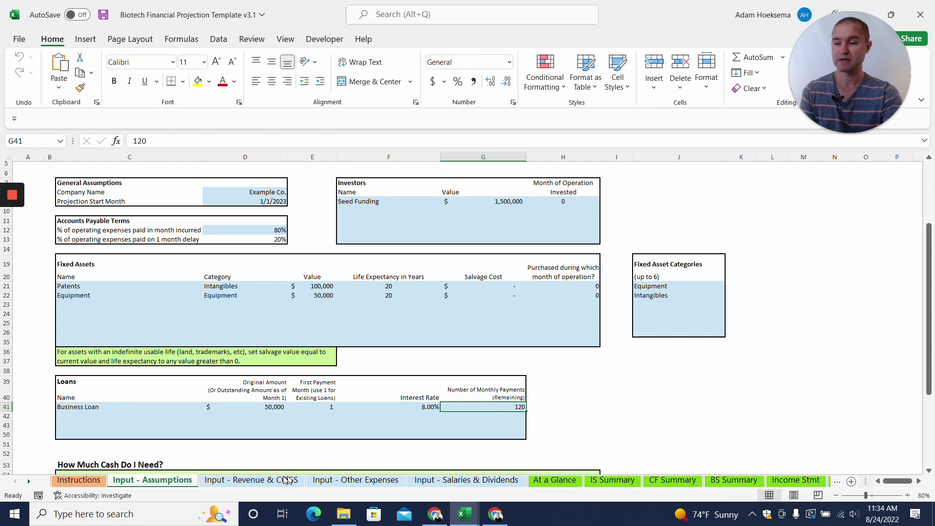
Step: On the Input - Revenue & COGS sheet, widen column A until the full Starting Population label fits
click(269, 483)
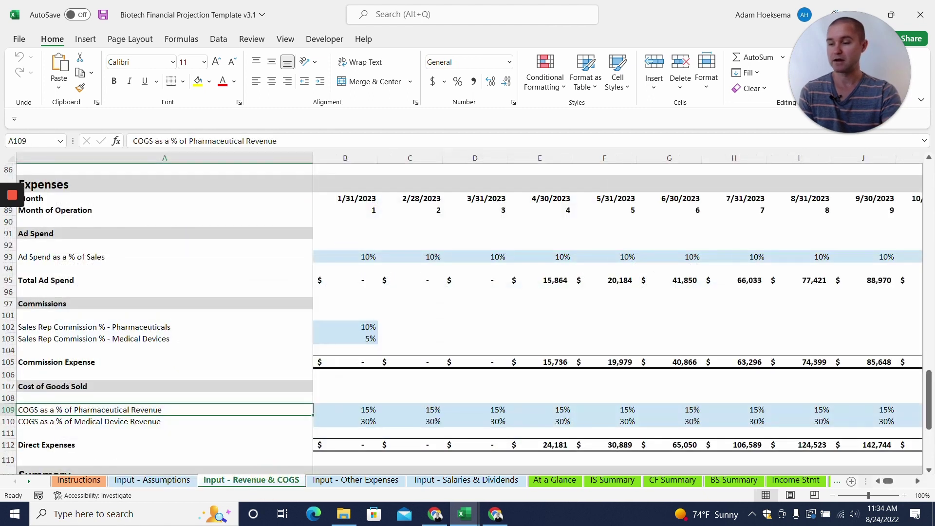
drag(927, 412, 749, 284)
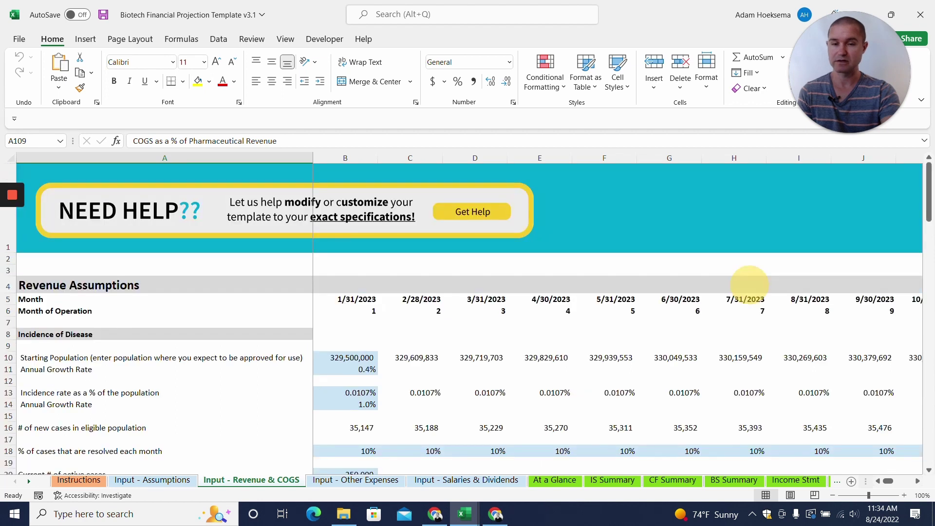
scroll(748, 284, down, 1)
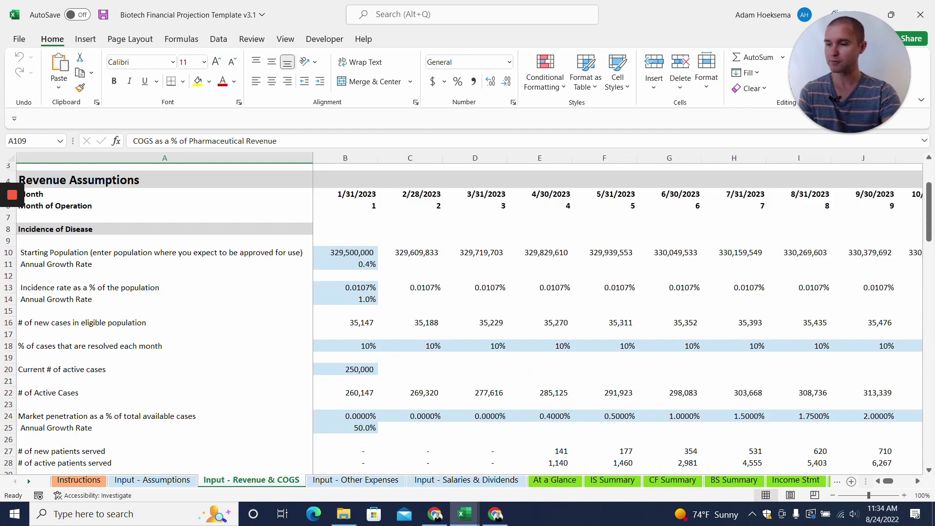
click(904, 494)
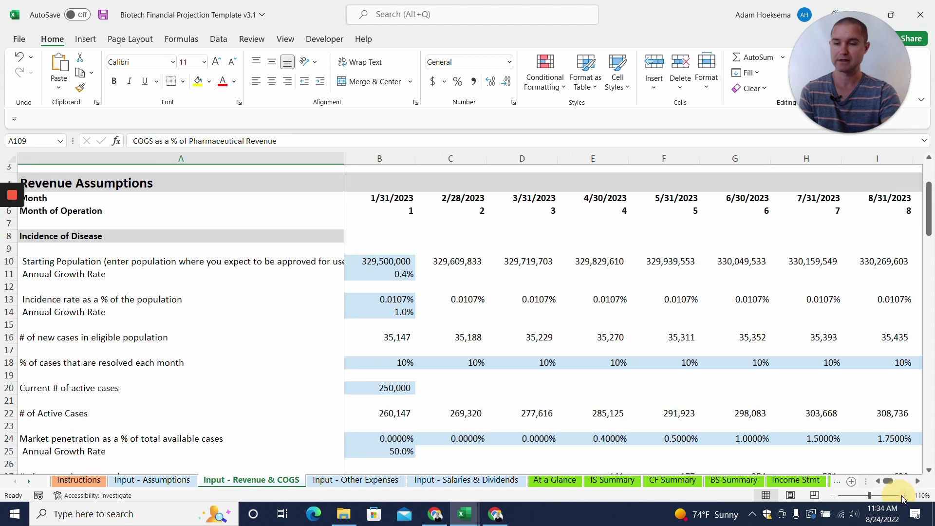
click(366, 158)
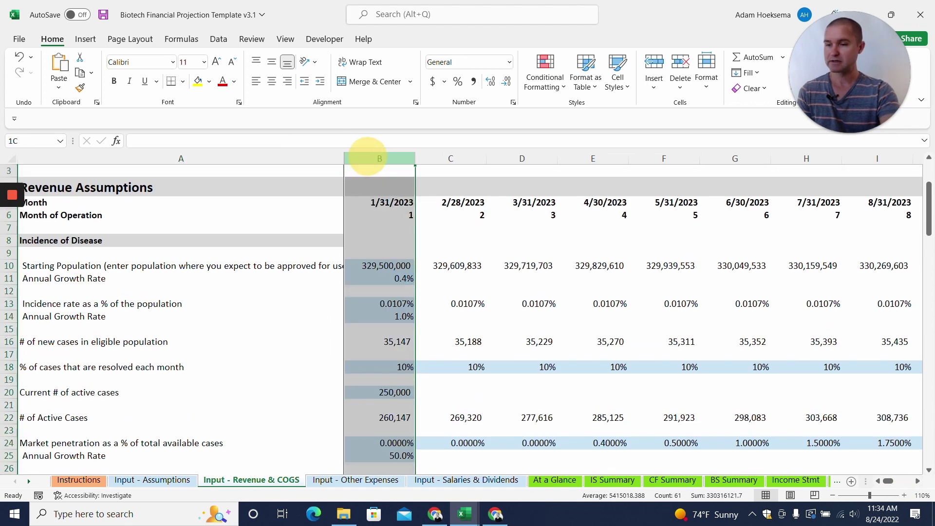
click(311, 183)
drag(344, 158, 401, 158)
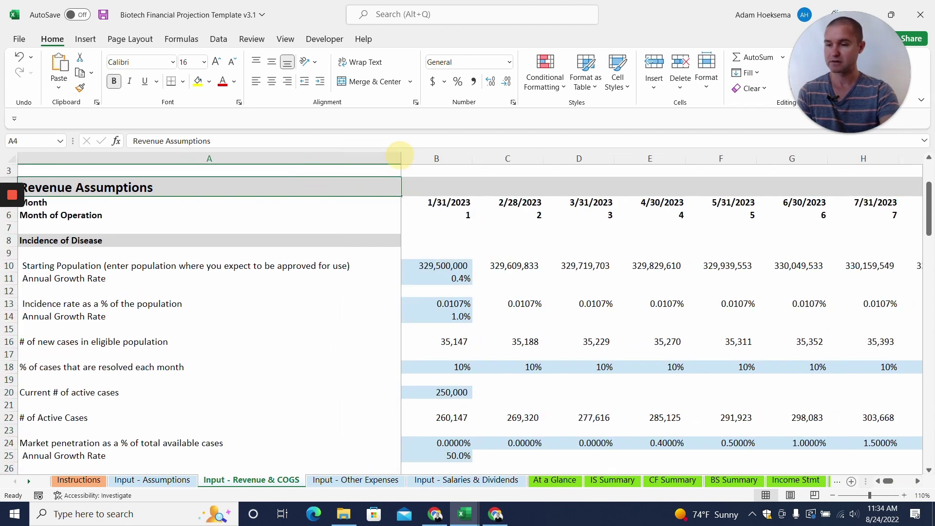
Step: Examine the Incidence of Disease inputs for January 2023: population growth, incidence rate and growth, new cases formula, and monthly resolved percentage
click(211, 331)
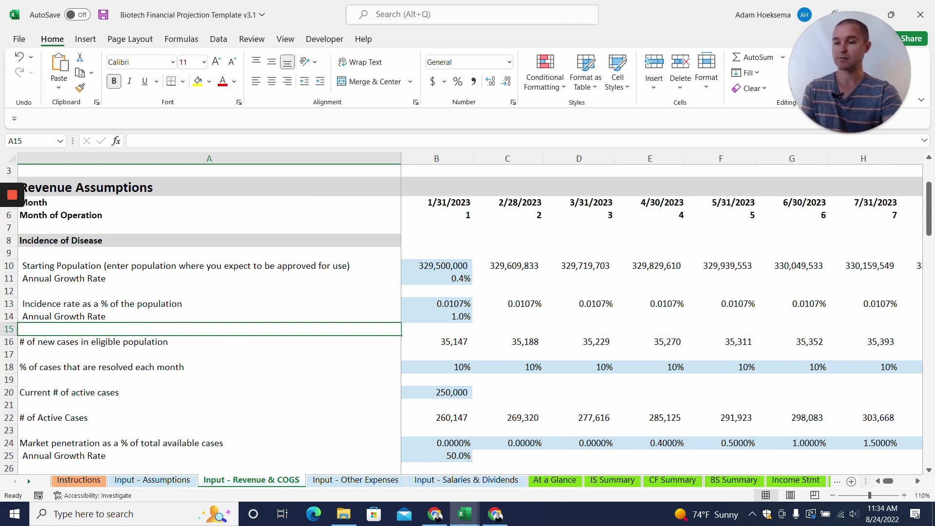
click(436, 279)
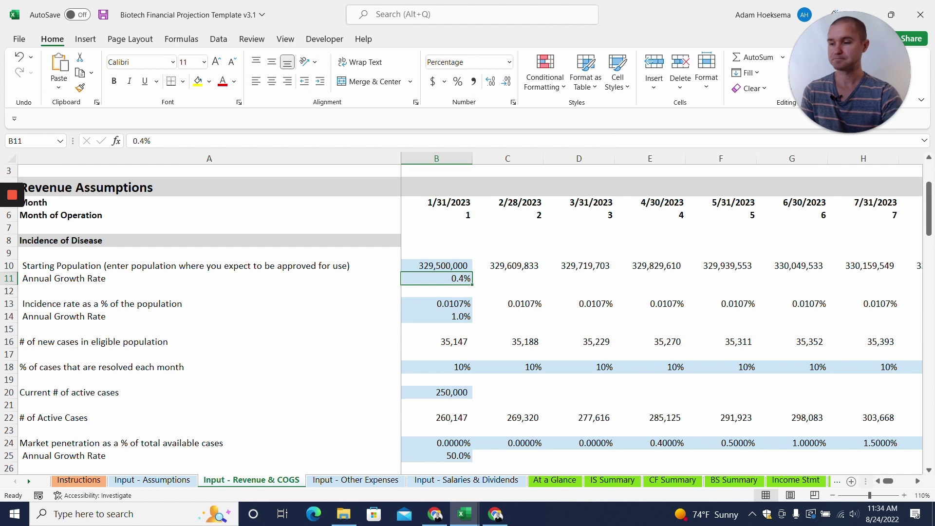
click(455, 305)
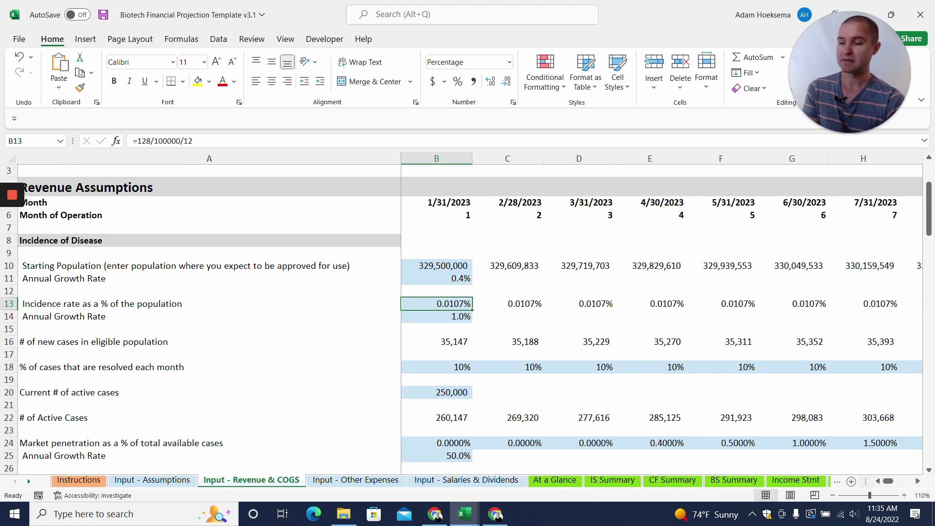
click(437, 342)
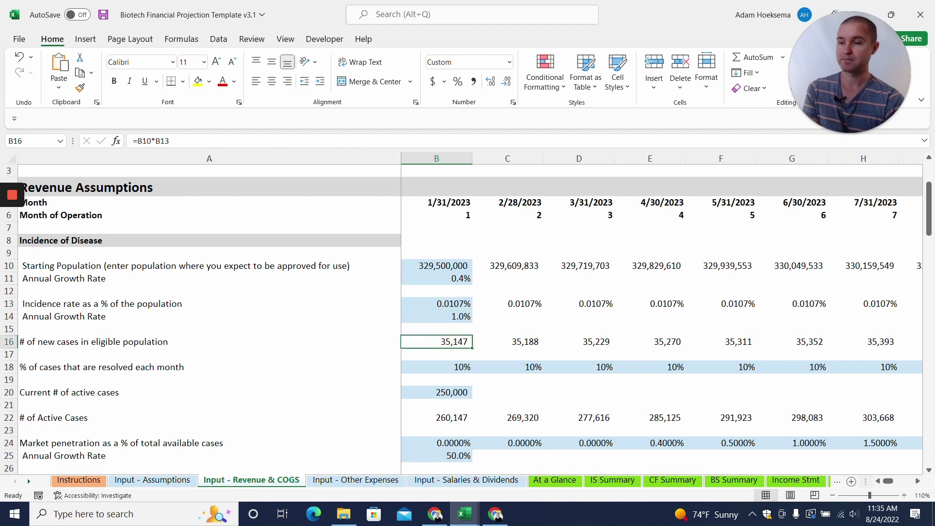
click(447, 305)
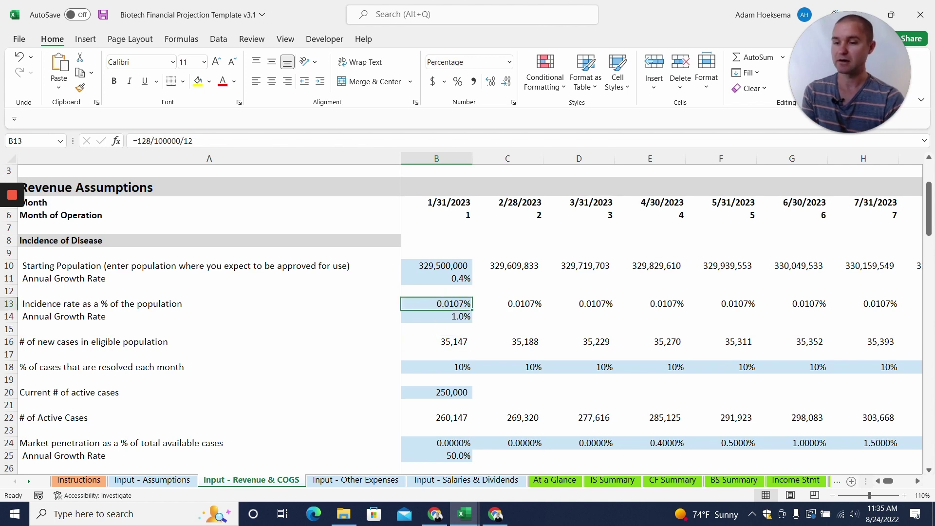
click(437, 316)
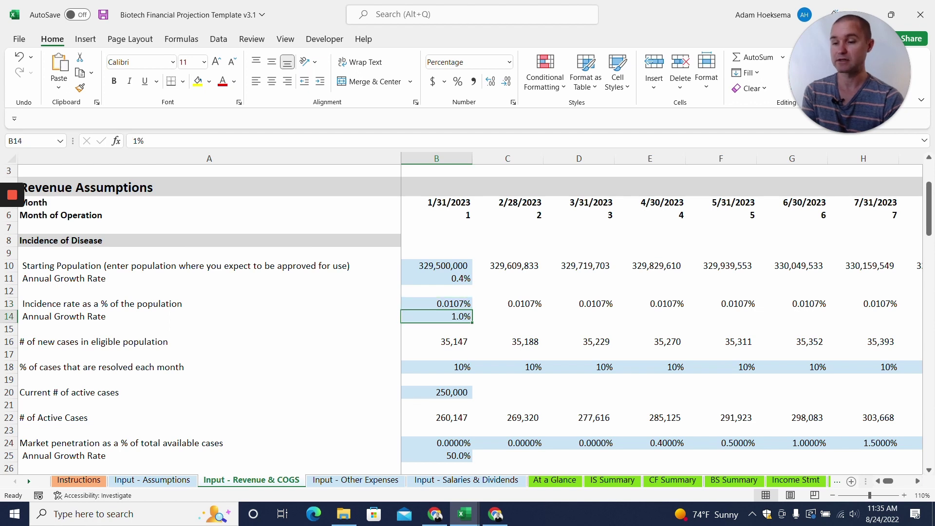
click(437, 342)
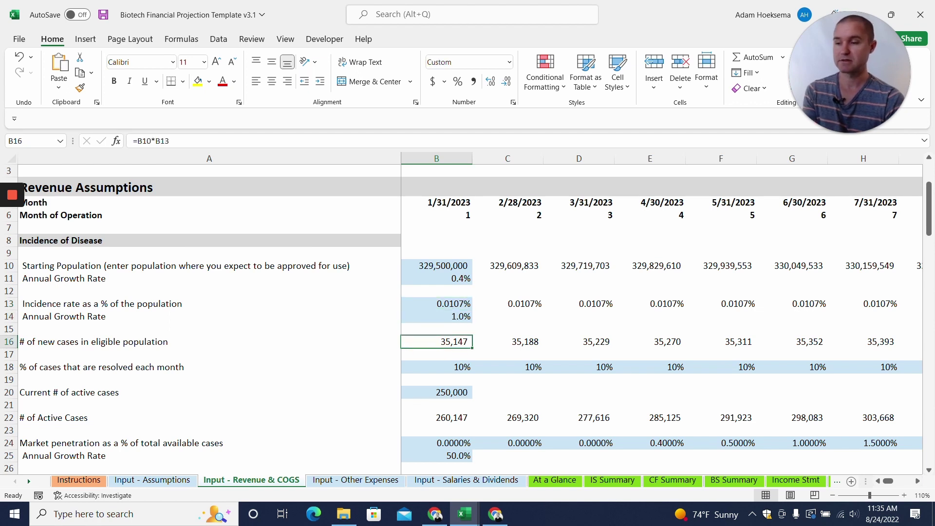
click(438, 367)
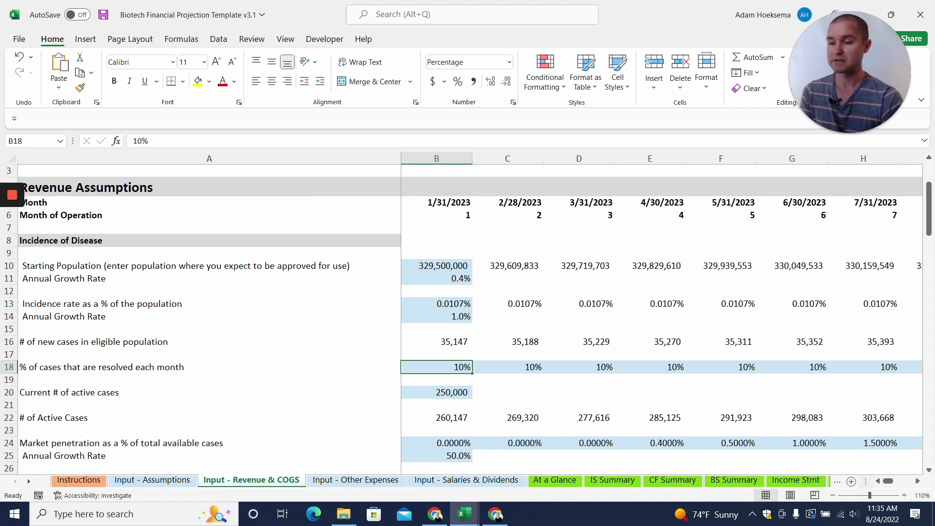
Step: Examine the current number of active cases and the # of Active Cases formulas across the months through July 2023
click(441, 392)
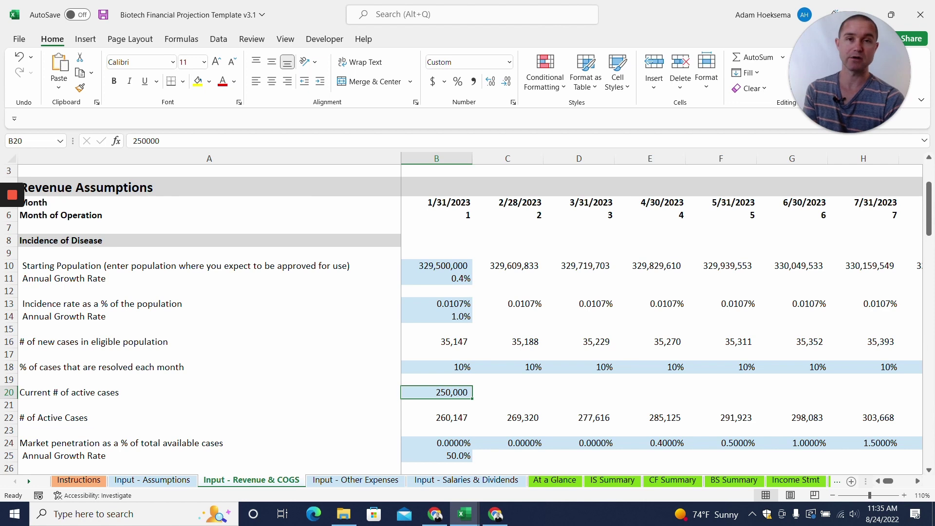
scroll(467, 316, down, 2)
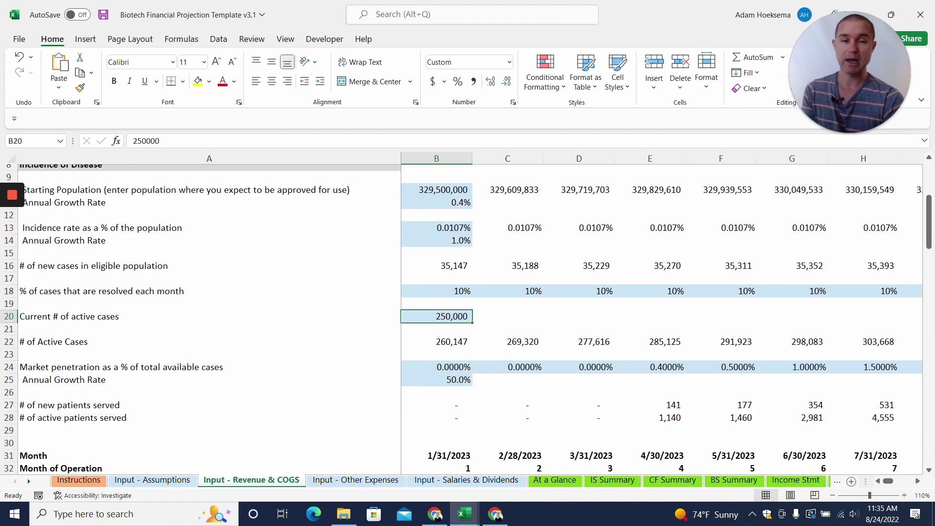
click(441, 342)
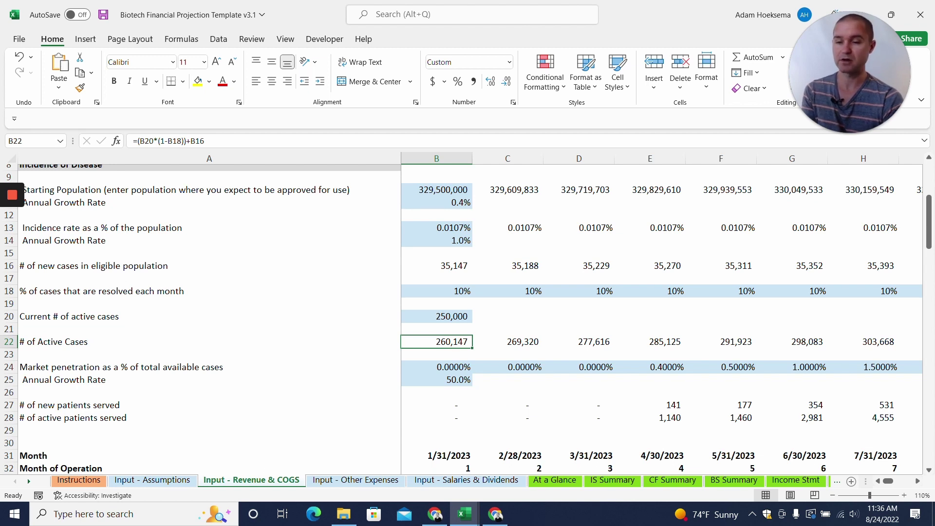
click(652, 341)
click(775, 340)
click(871, 341)
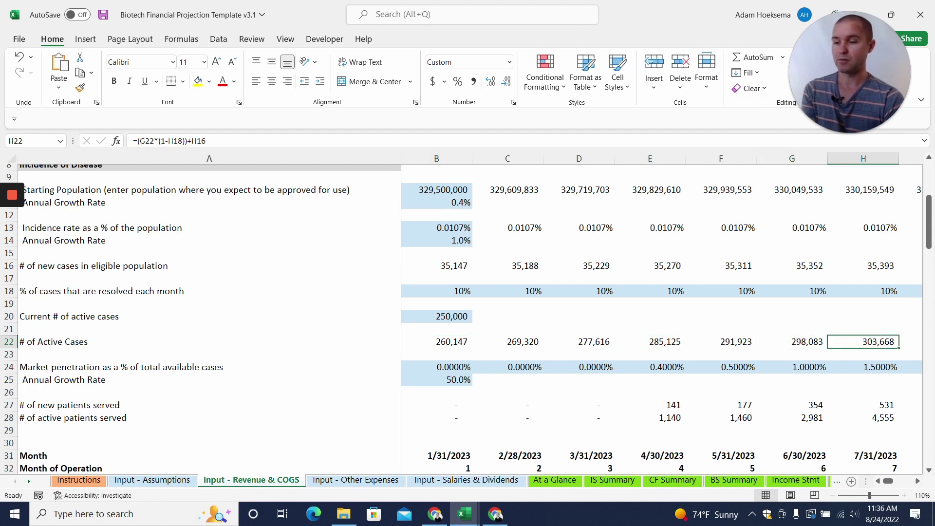
Step: Review the market penetration row's inputs for January through March 2023 and the April 2023 entry
scroll(462, 319, down, 1)
click(42, 330)
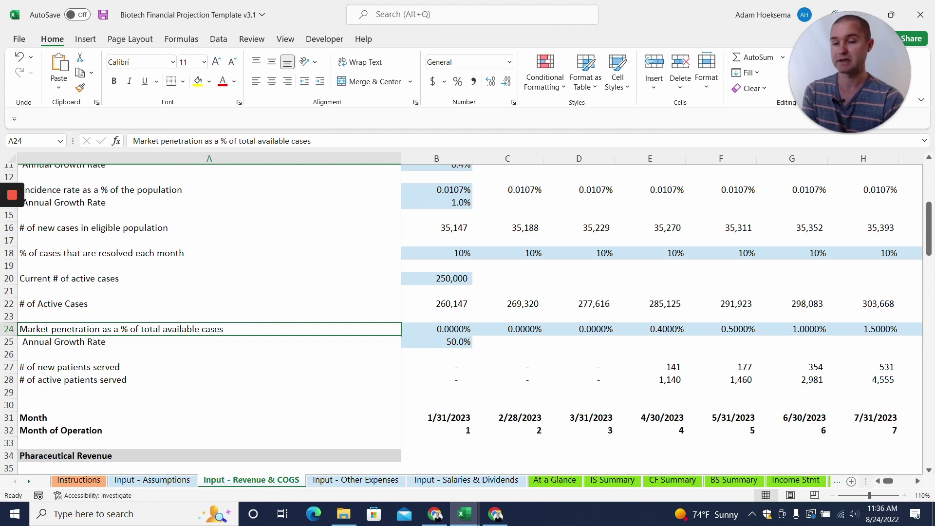
drag(438, 328, 596, 330)
click(602, 352)
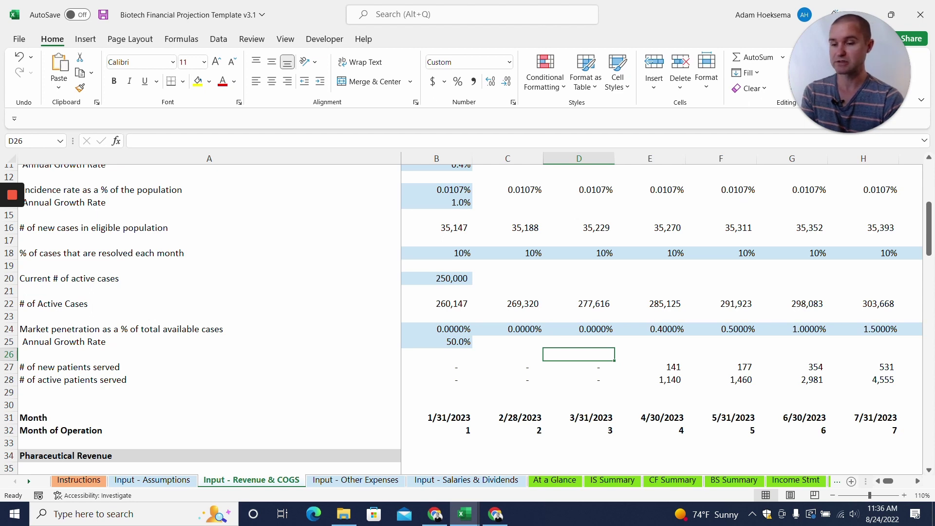
click(658, 330)
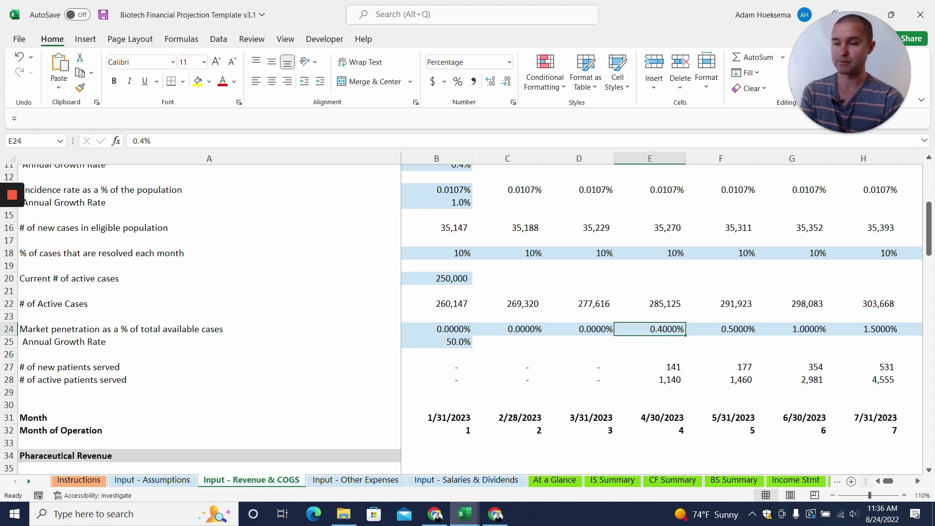
Step: Examine the remaining monthly market penetration inputs through December 2023 and the annual growth rate below them
key(Right)
key(Right)
key(Right)
key(Right)
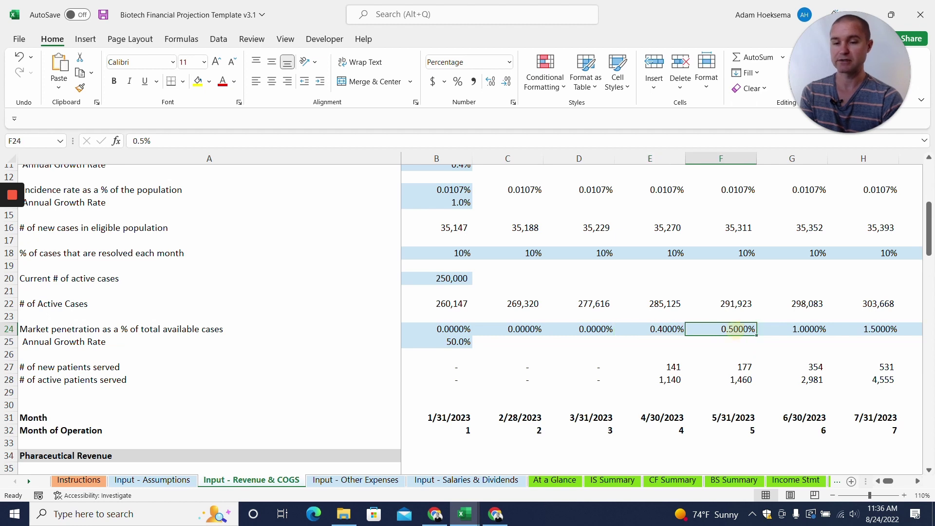
key(Right)
key(Right)
key(Right)
key(Right)
key(Right)
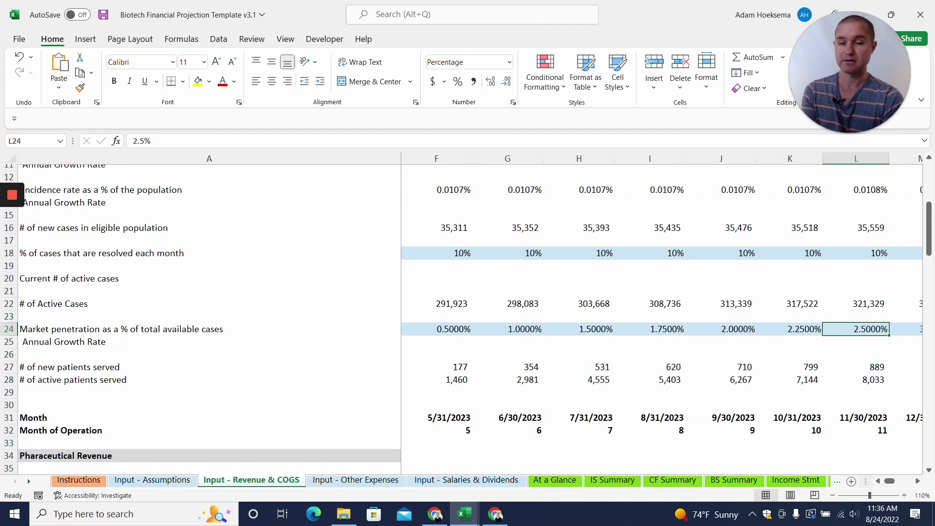
key(Left)
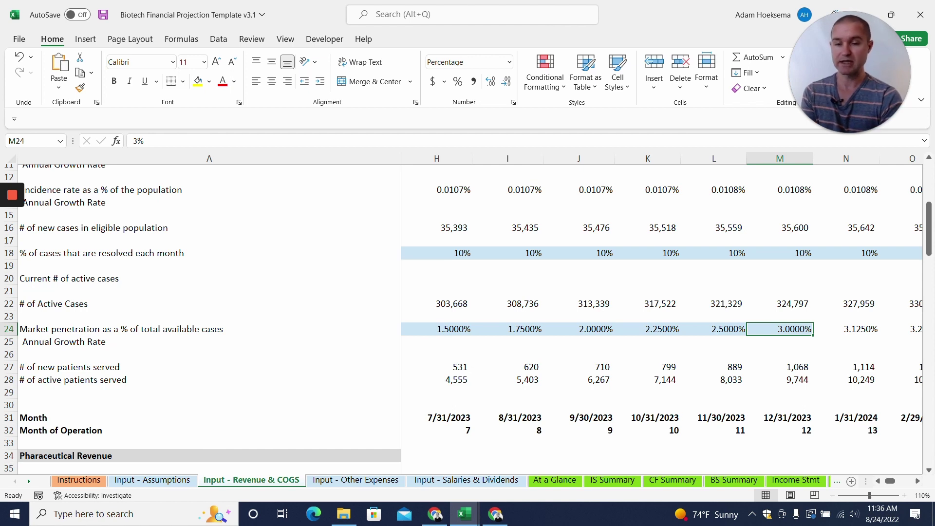
key(Left)
key(Left)
key(Left)
key(Left)
key(Left)
key(Left)
key(Left)
key(Left)
key(Left)
key(Left)
key(Left)
key(Left)
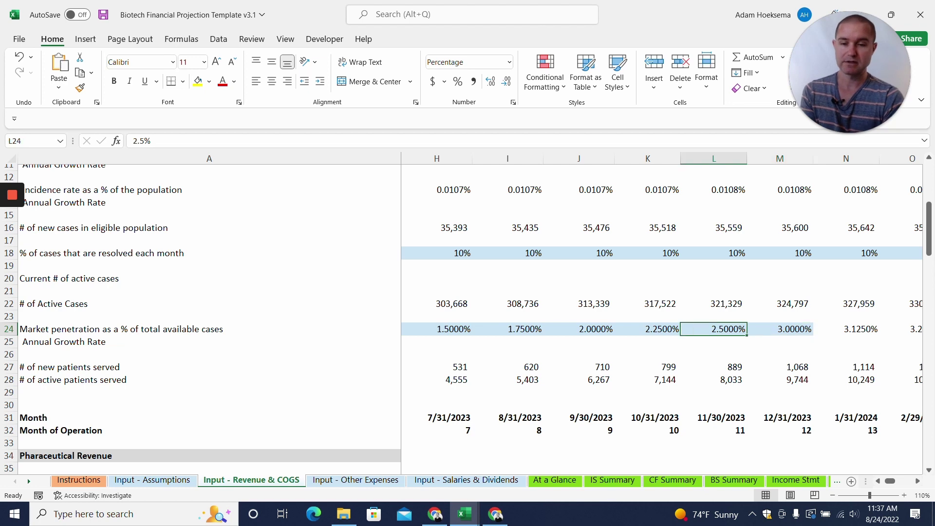
key(Down)
key(Right)
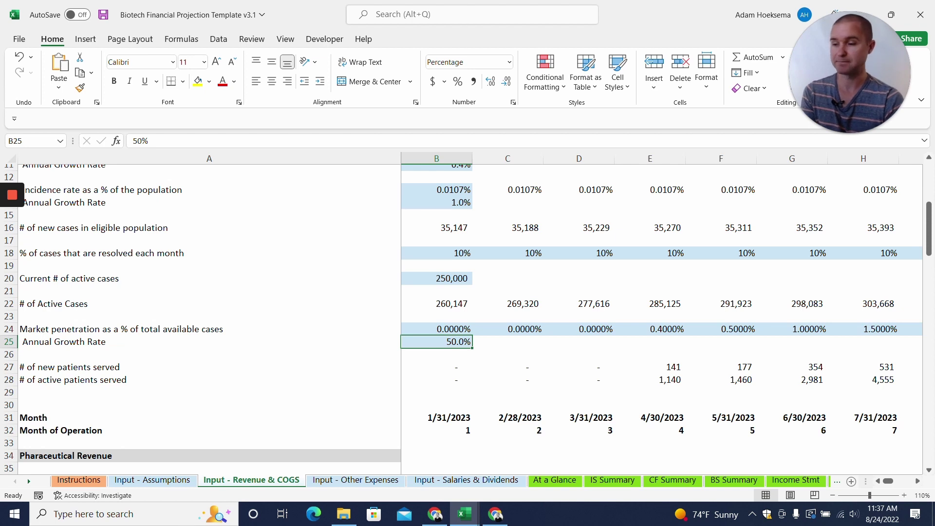
Step: Inspect the April 2023 formulas for the number of new patients served and active patients served
click(671, 380)
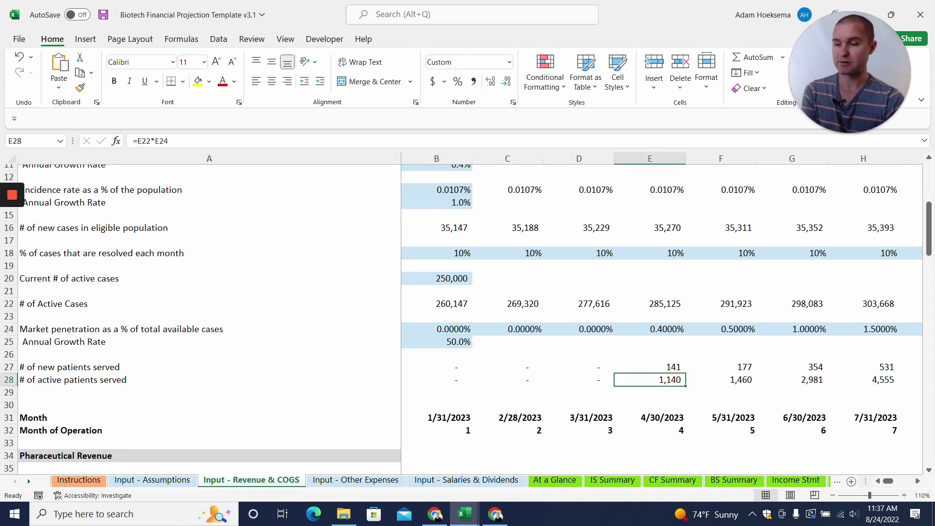
key(Up)
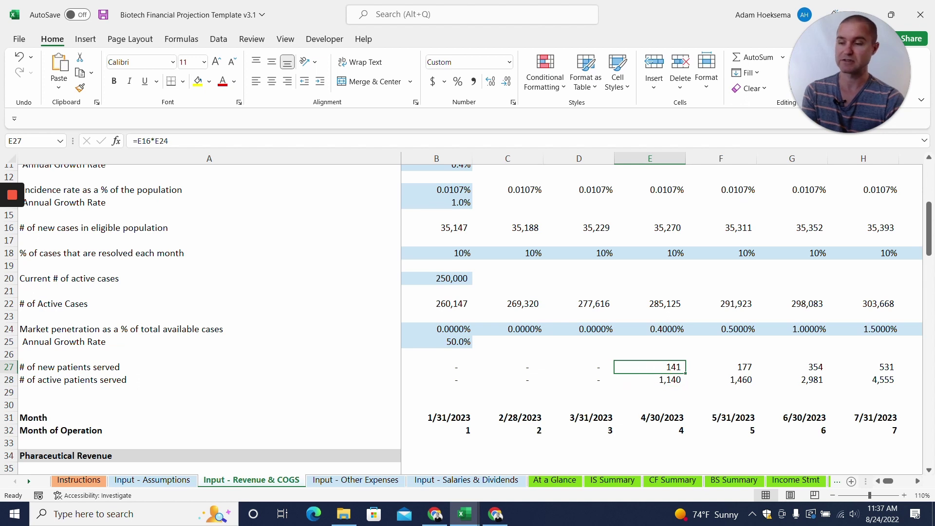
click(661, 379)
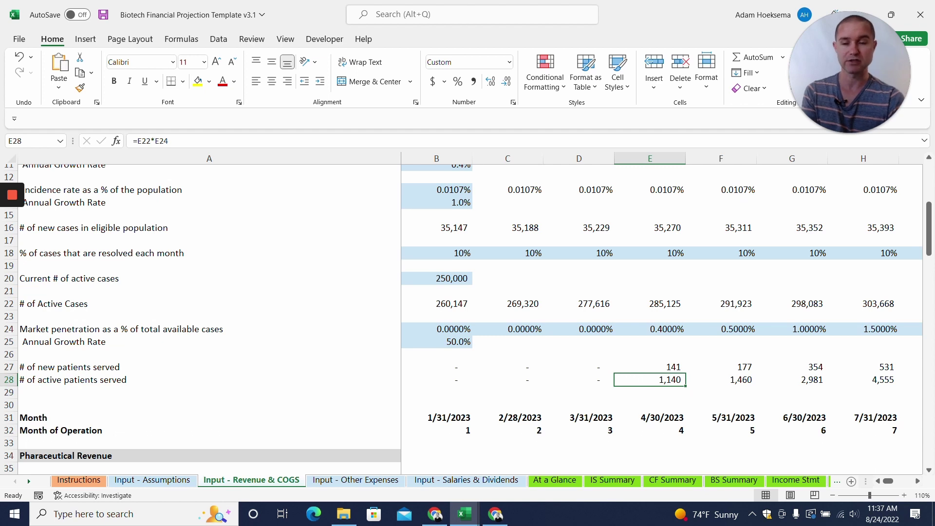
scroll(467, 317, down, 5)
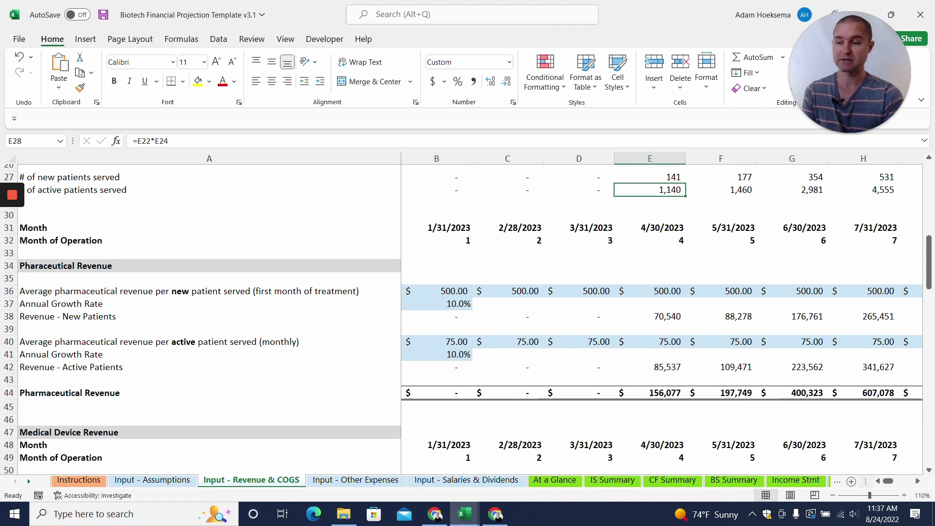
scroll(650, 322, up, 1)
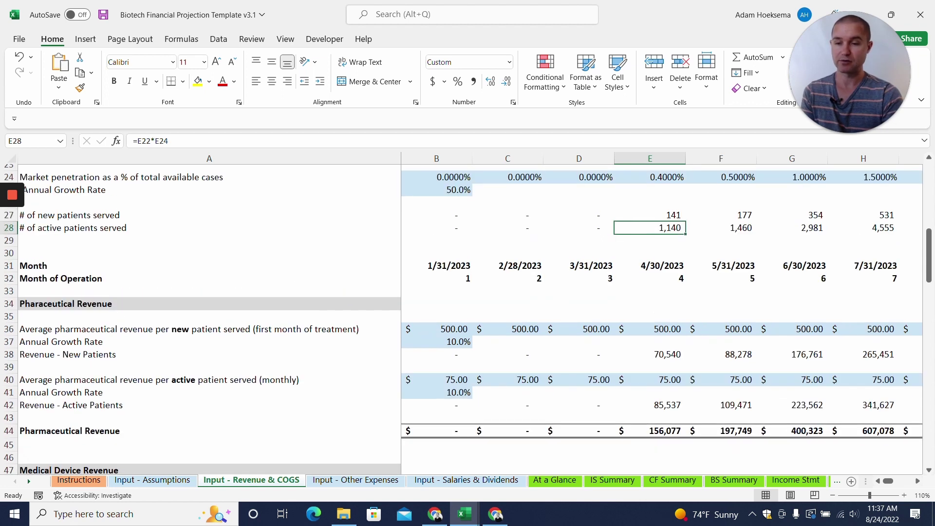
drag(685, 229, 685, 216)
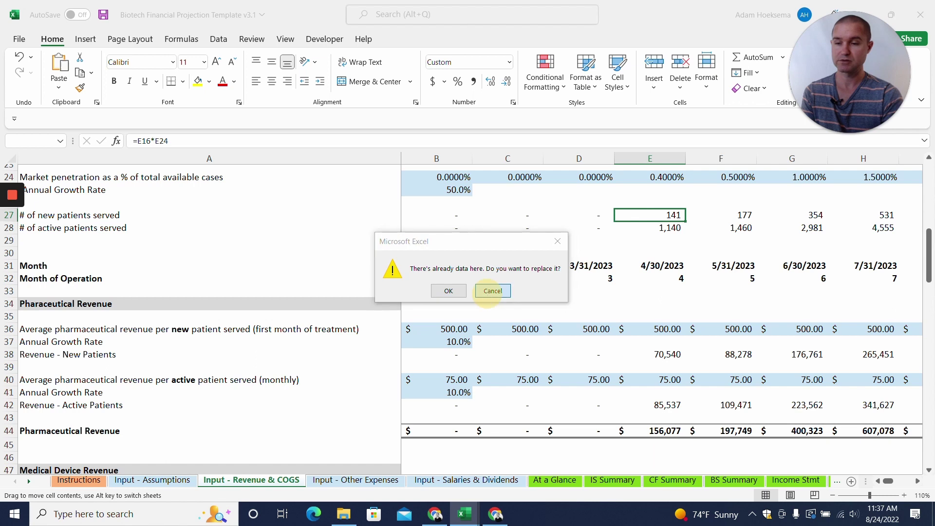
click(493, 291)
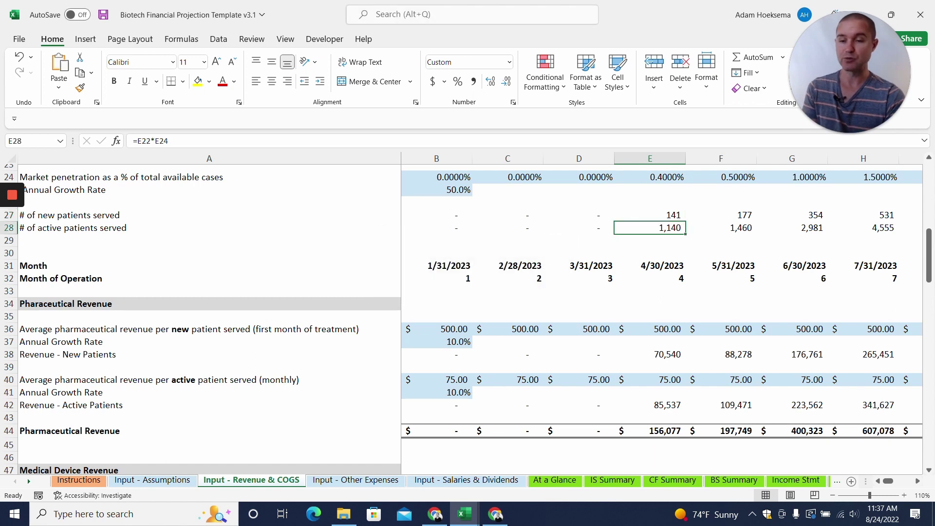
Step: Trace the cells referenced by the April 2023 Revenue - New Patients formula in the Pharmaceutical Revenue section
scroll(468, 322, down, 1)
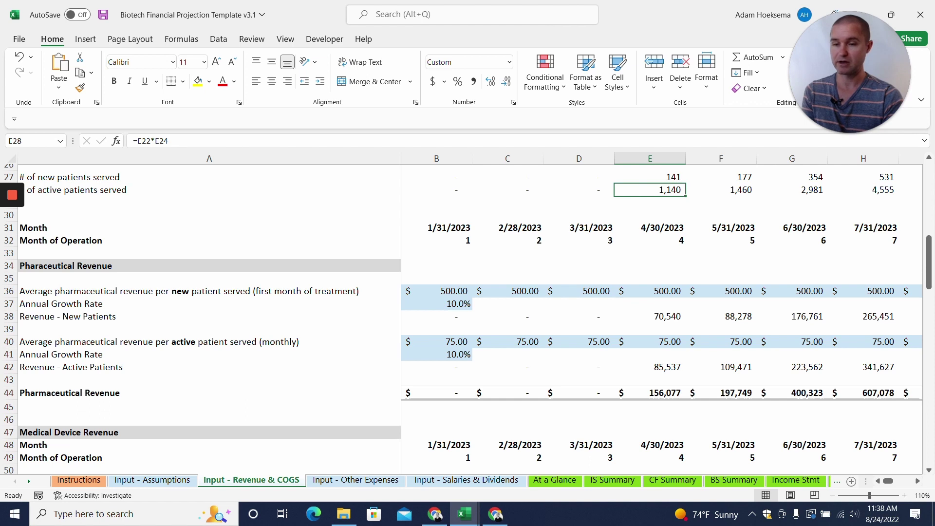
click(653, 316)
key(F2)
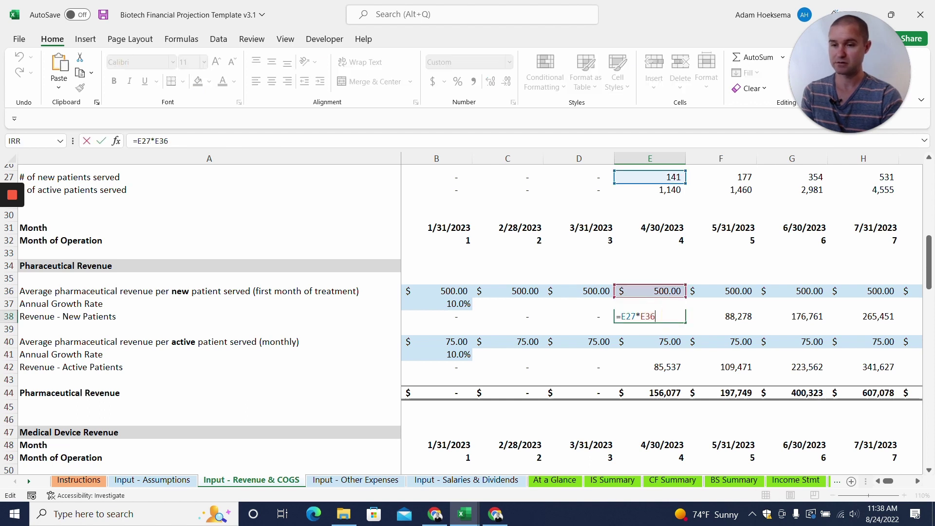
key(Return)
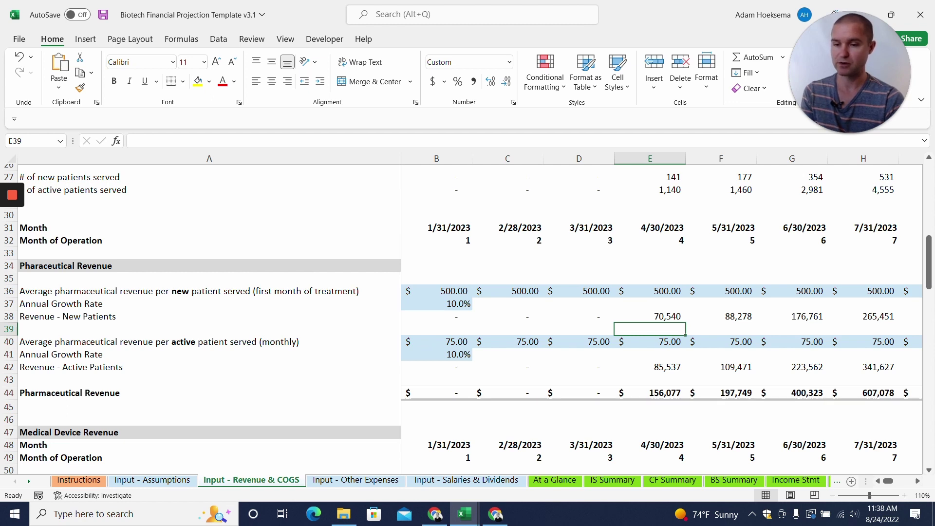
click(648, 317)
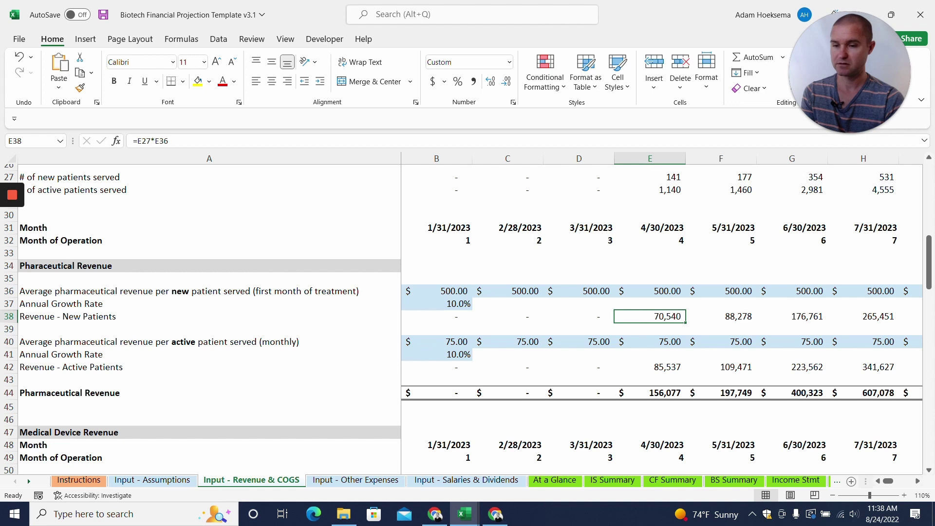
key(F2)
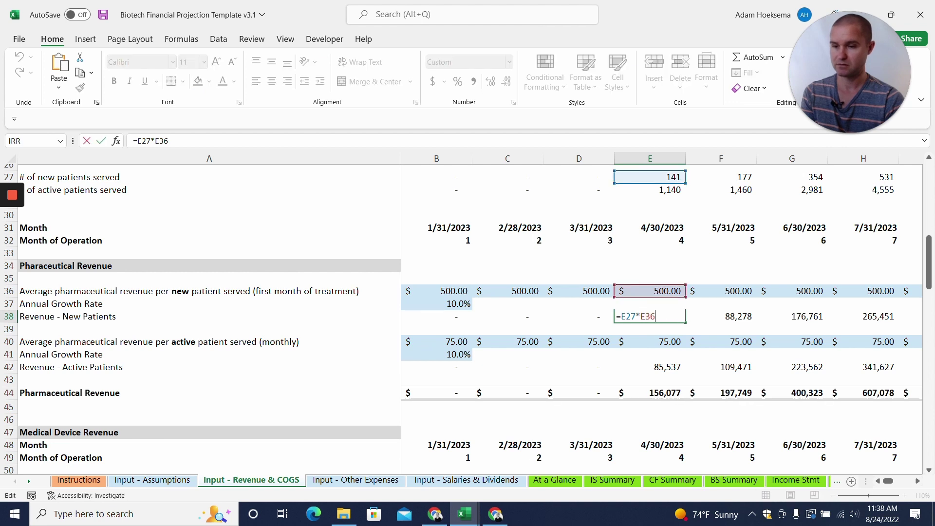
key(Return)
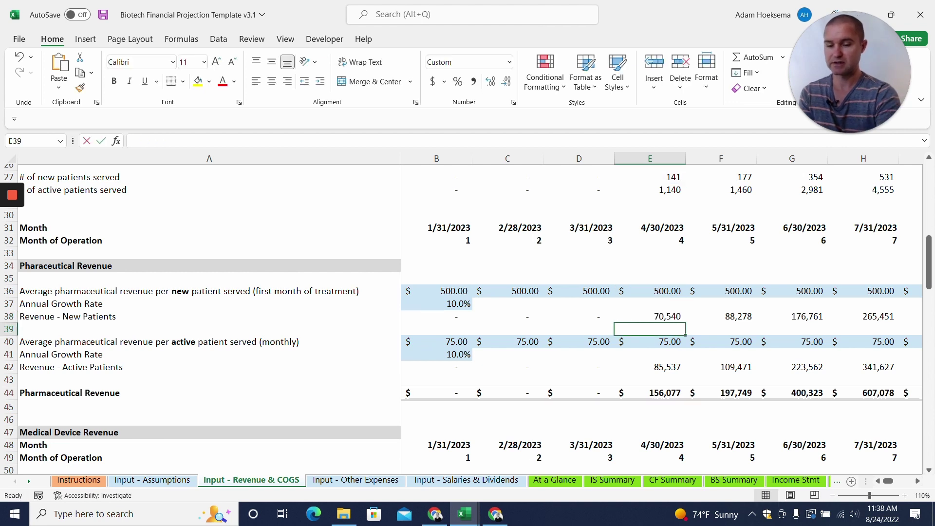
Step: Check April 2023 new-patient revenue with a scratch calculation =141*500 in cell E39, and clear the cell
text(=141*500)
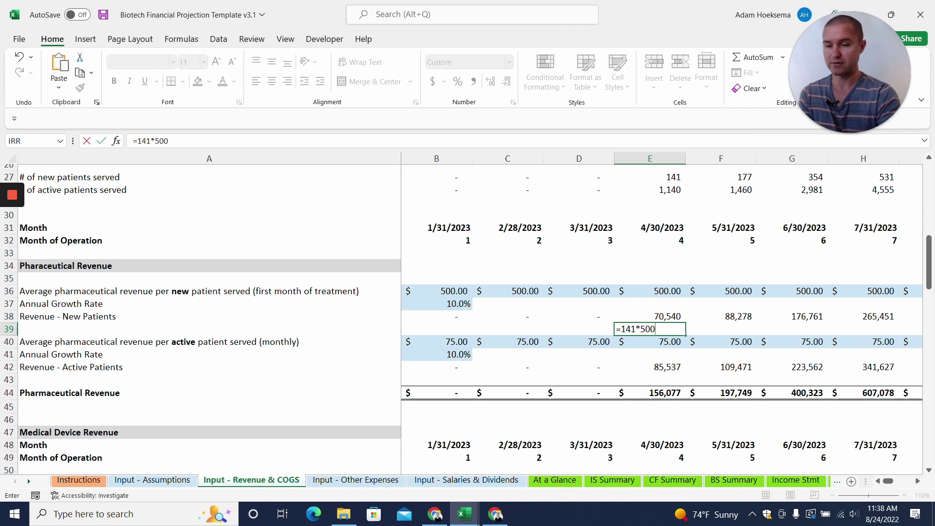
key(Return)
key(Up)
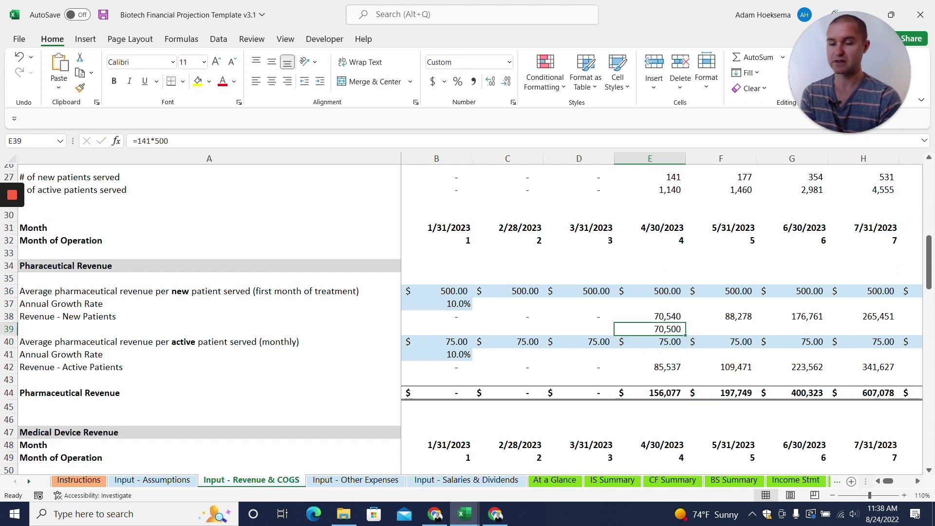
key(Delete)
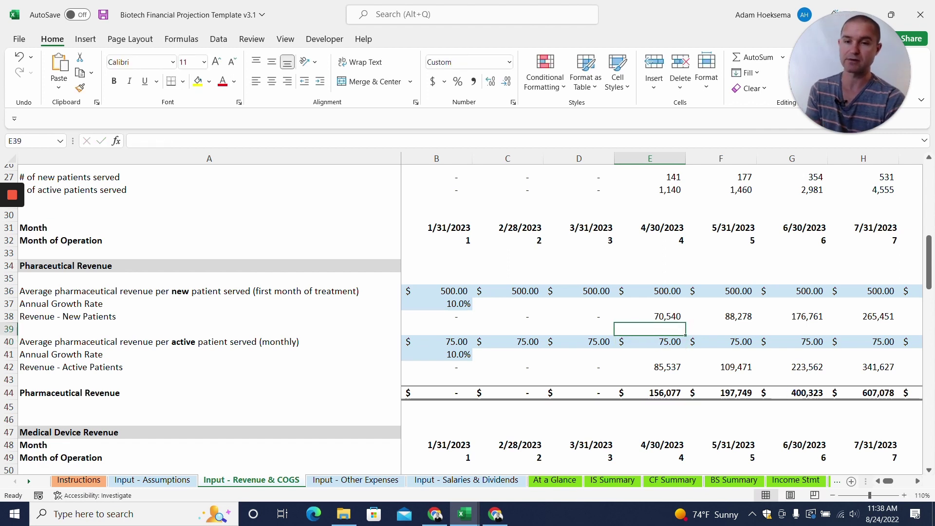
drag(652, 334, 652, 321)
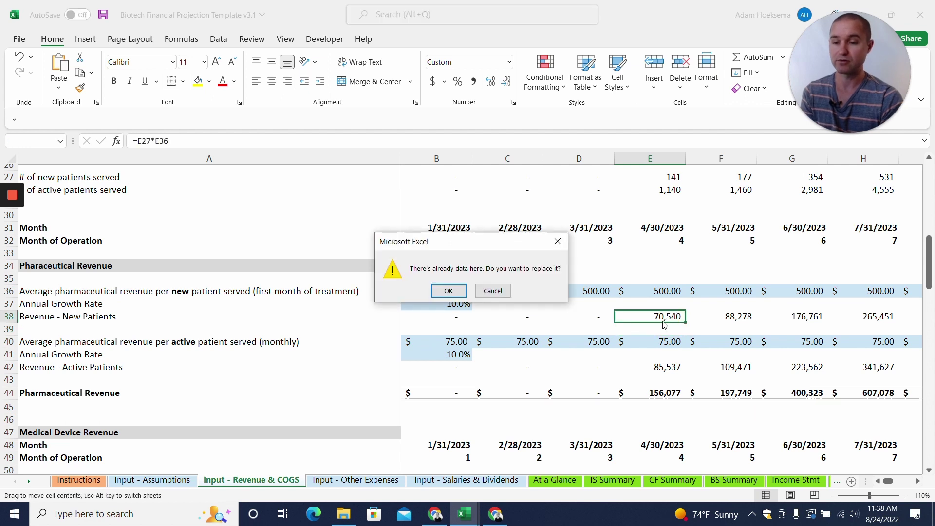
click(492, 290)
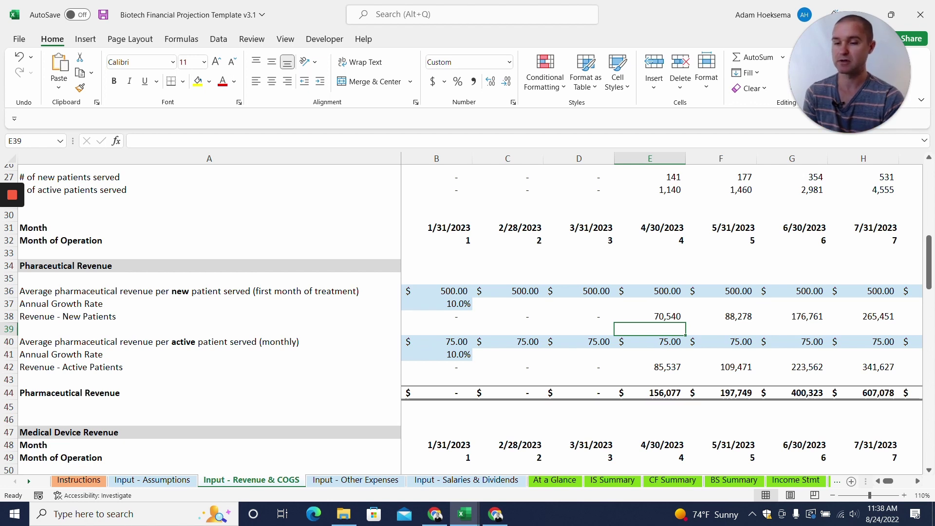
Step: Trace the April 2023 formulas for Revenue - Active Patients and total Pharmaceutical Revenue
click(662, 369)
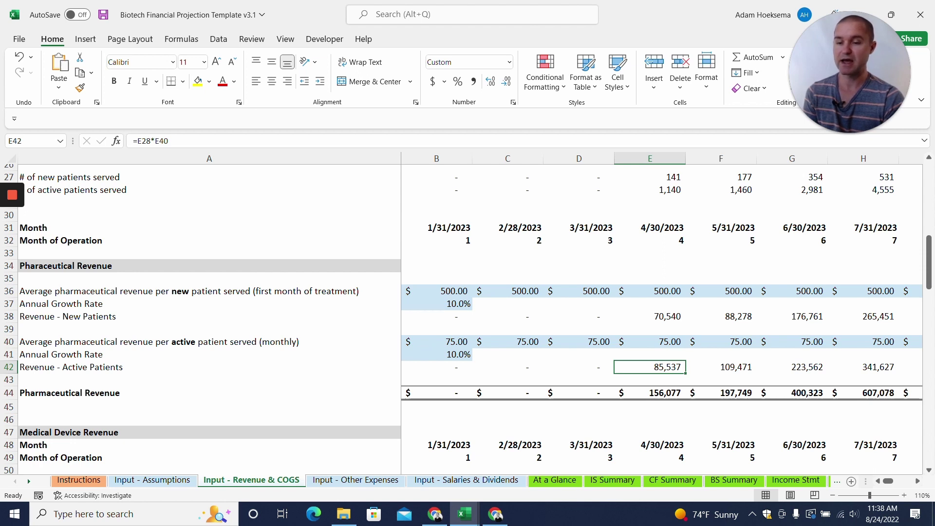
double_click(647, 365)
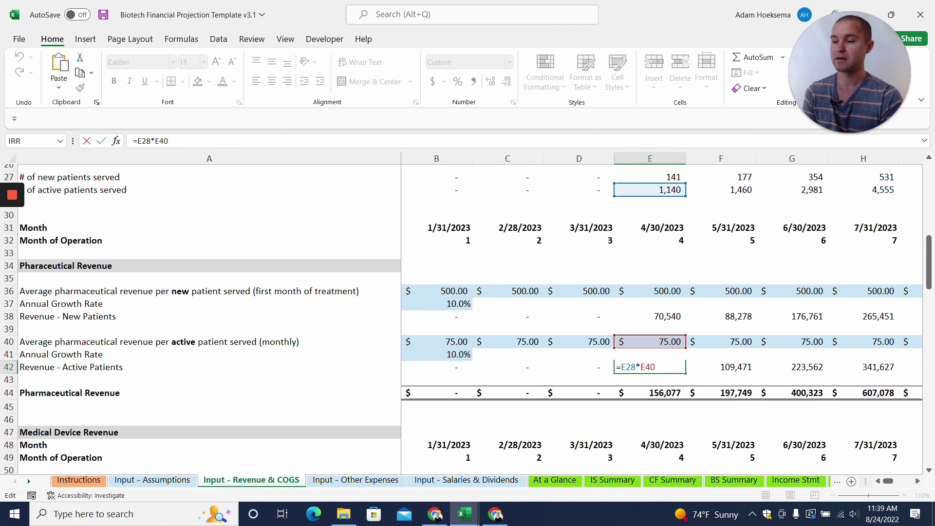
key(Return)
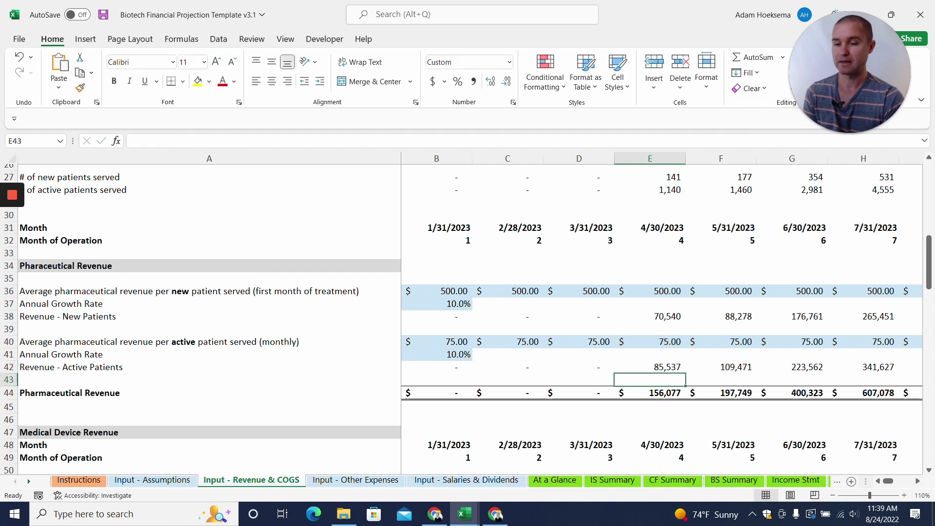
key(Down)
key(F2)
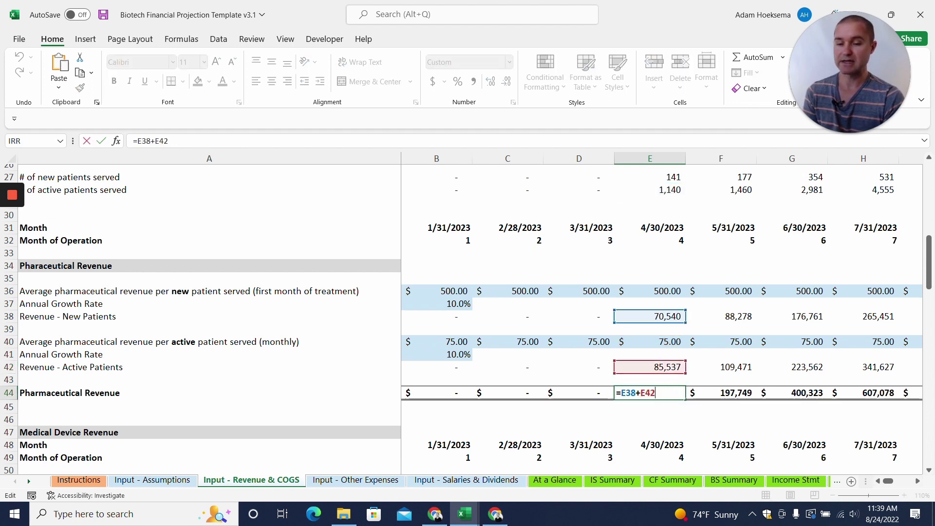
key(Return)
scroll(462, 319, down, 5)
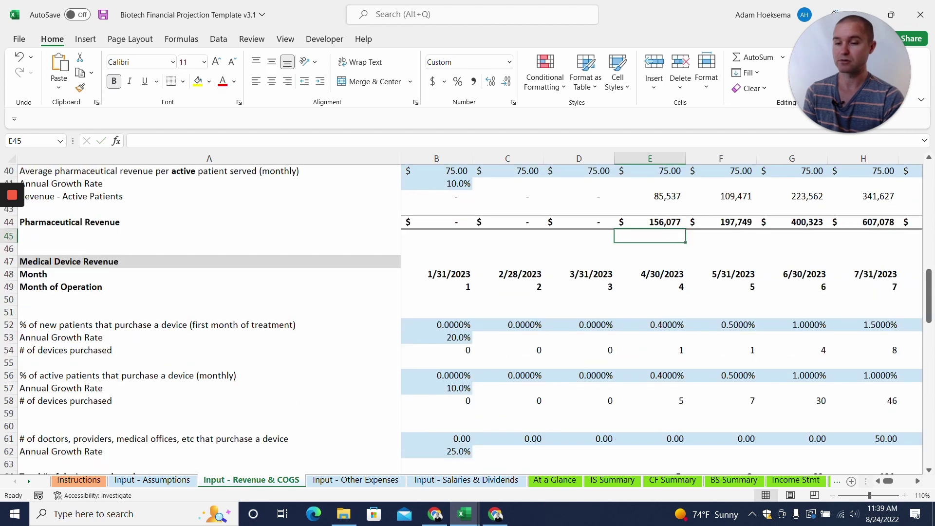
Step: Compare the Pharmaceutical Revenue section with the Medical Device Revenue section on the Input - Revenue & COGS sheet
scroll(466, 319, down, 1)
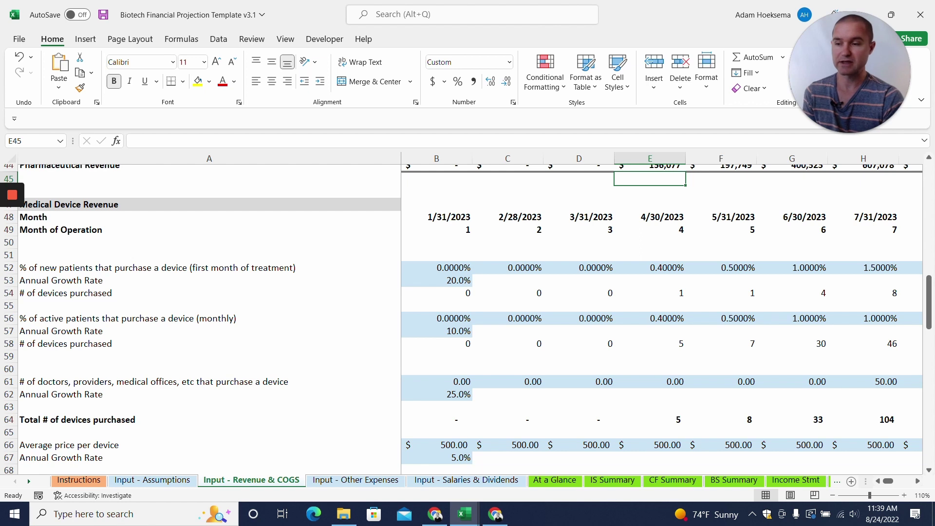
scroll(466, 319, up, 6)
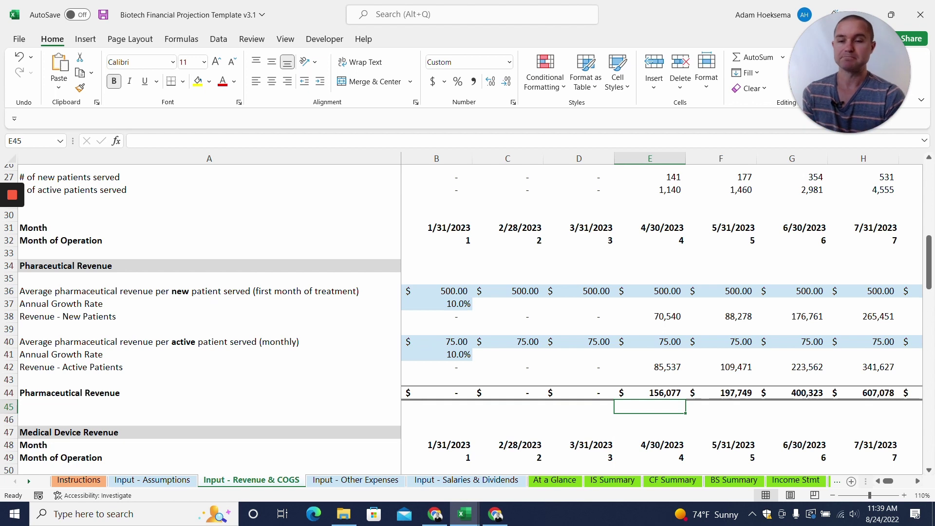
scroll(466, 319, down, 4)
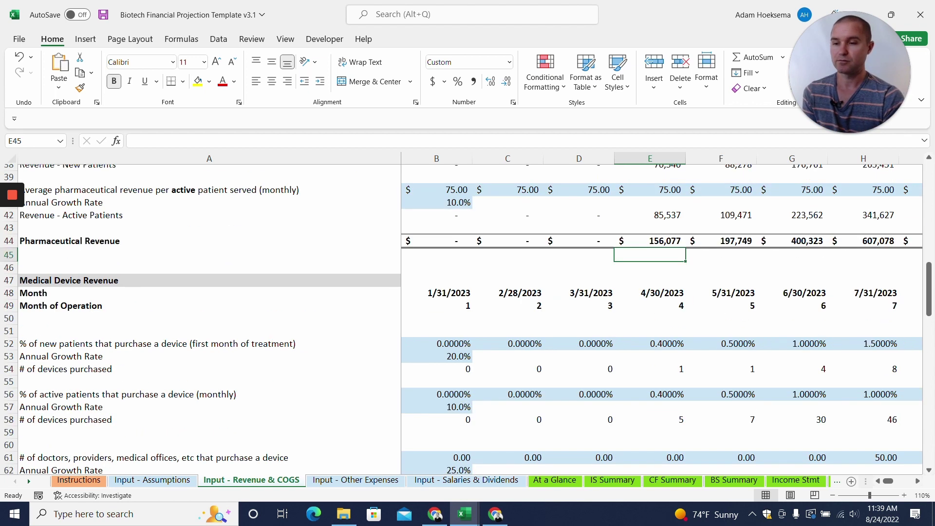
scroll(466, 319, up, 2)
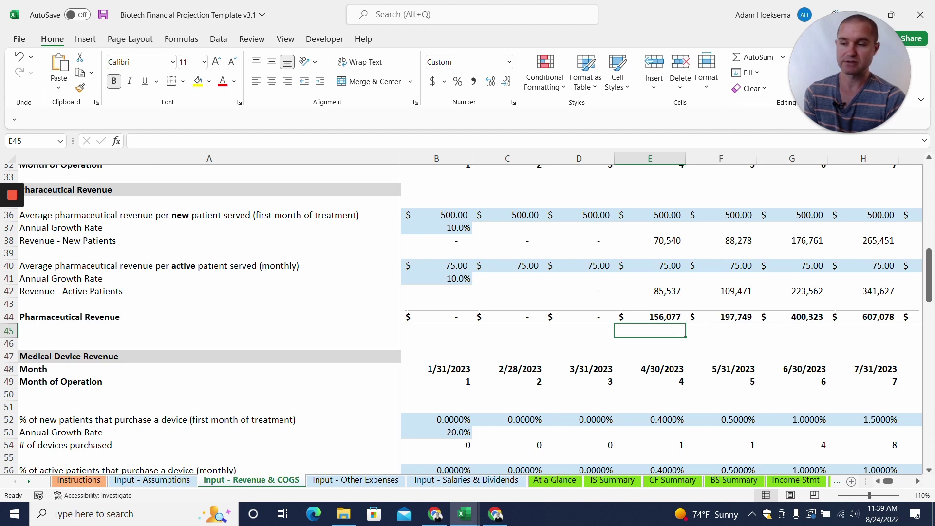
scroll(467, 318, down, 3)
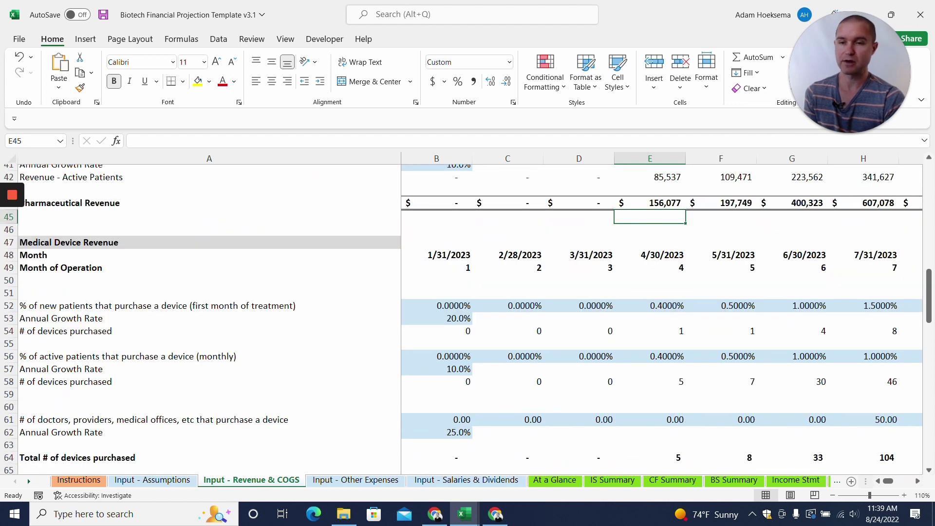
scroll(468, 319, up, 3)
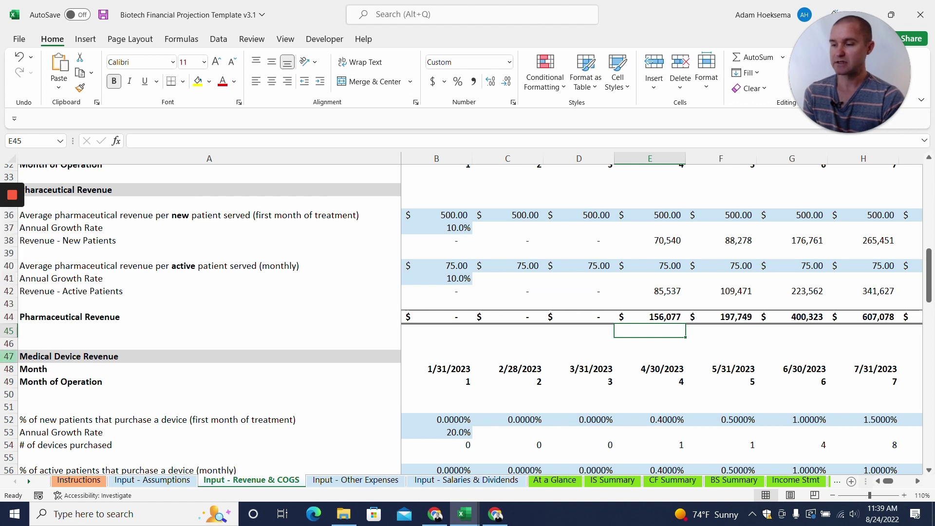
Step: Try hiding the Medical Device Revenue section, rows 47 to 69, and undo the hiding
drag(8, 356, 59, 424)
right_click(224, 314)
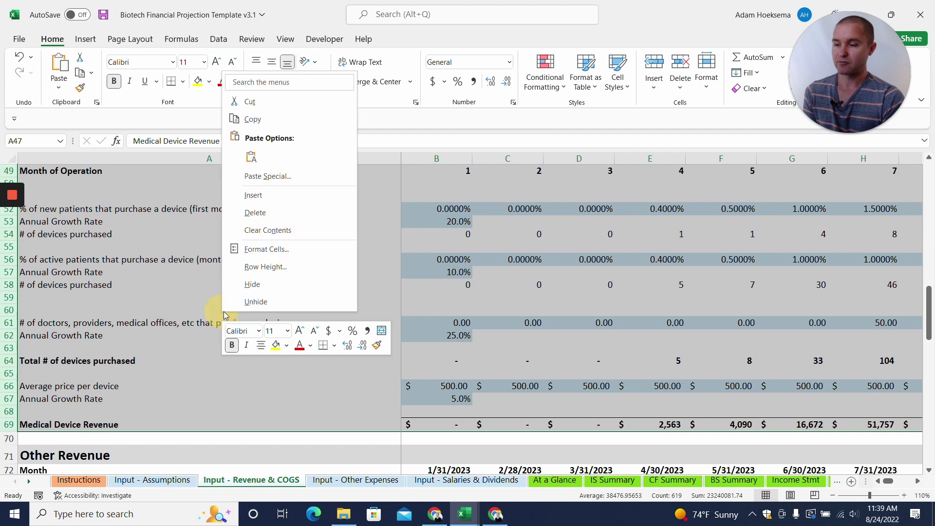
click(271, 286)
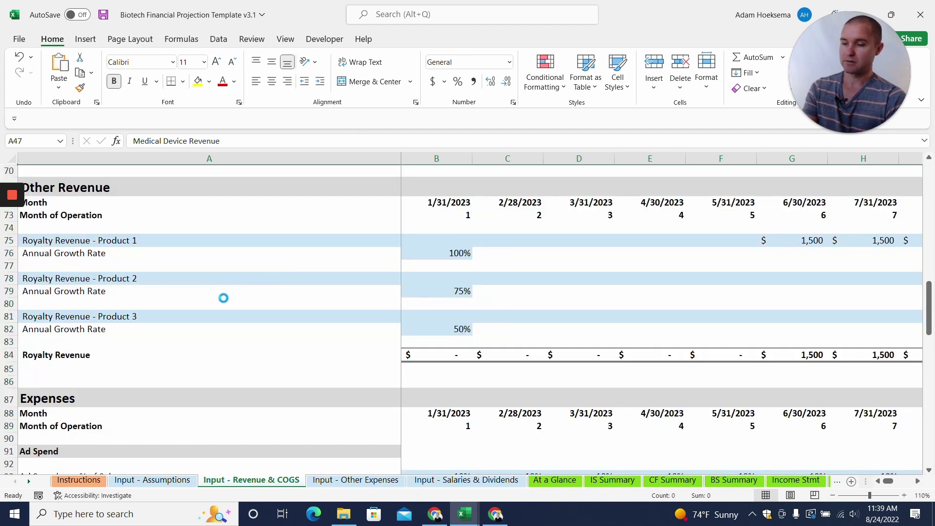
key(ctrl+z)
click(428, 323)
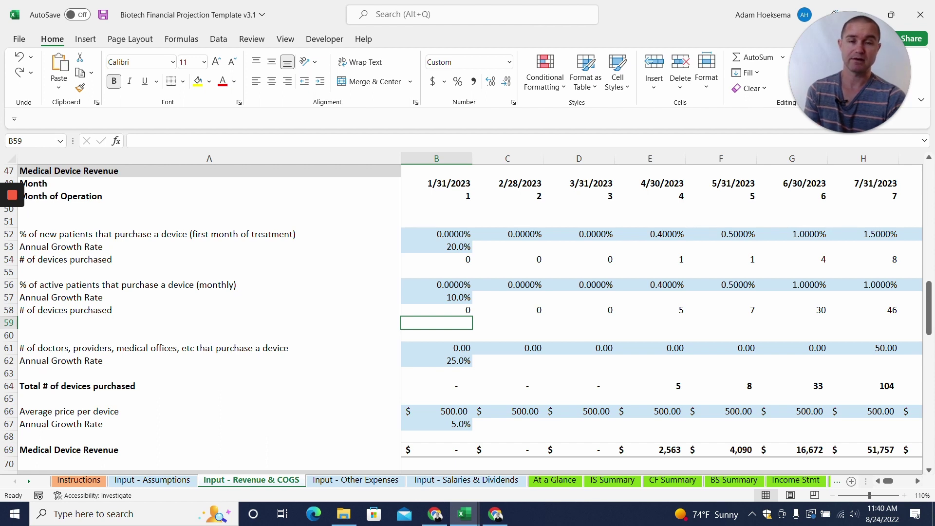
Step: Review the monthly inputs for doctors, providers and medical offices that purchase a device, from January through July 2023
scroll(468, 316, up, 8)
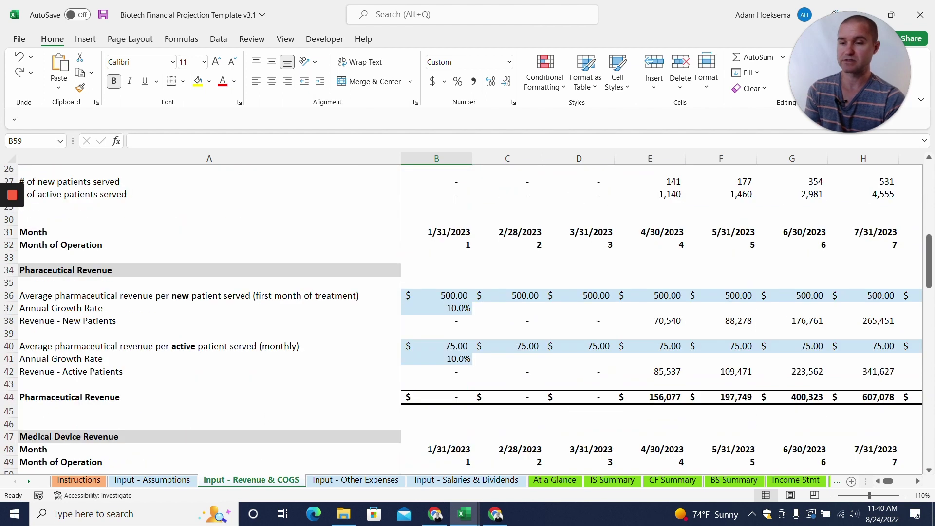
scroll(468, 316, down, 8)
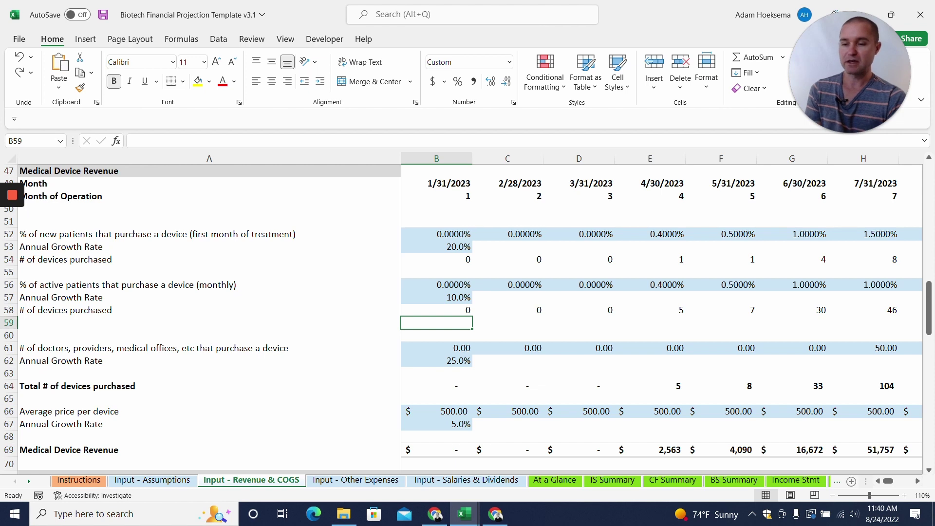
click(444, 349)
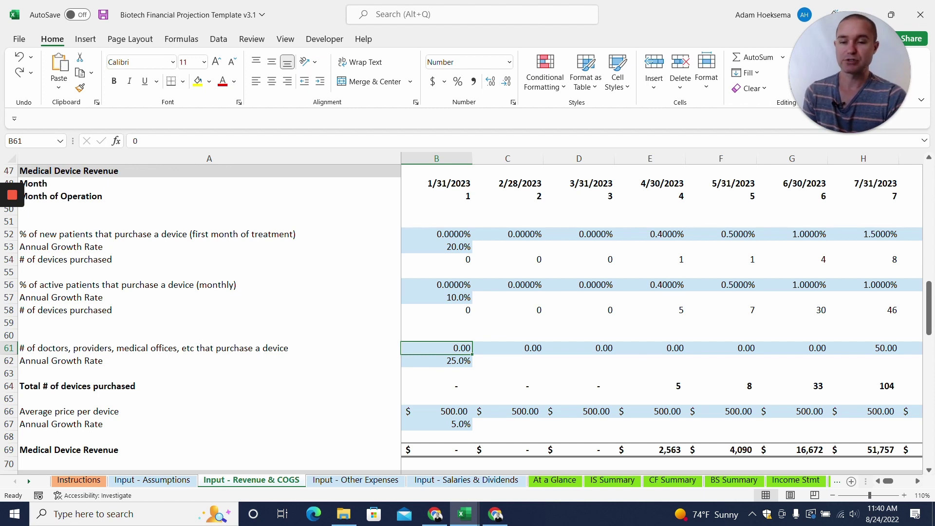
click(738, 346)
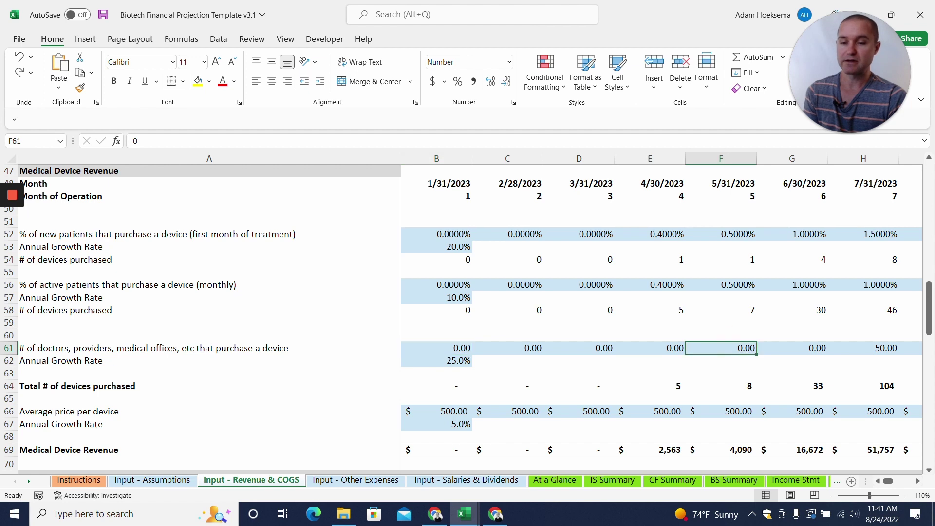
click(817, 344)
click(883, 346)
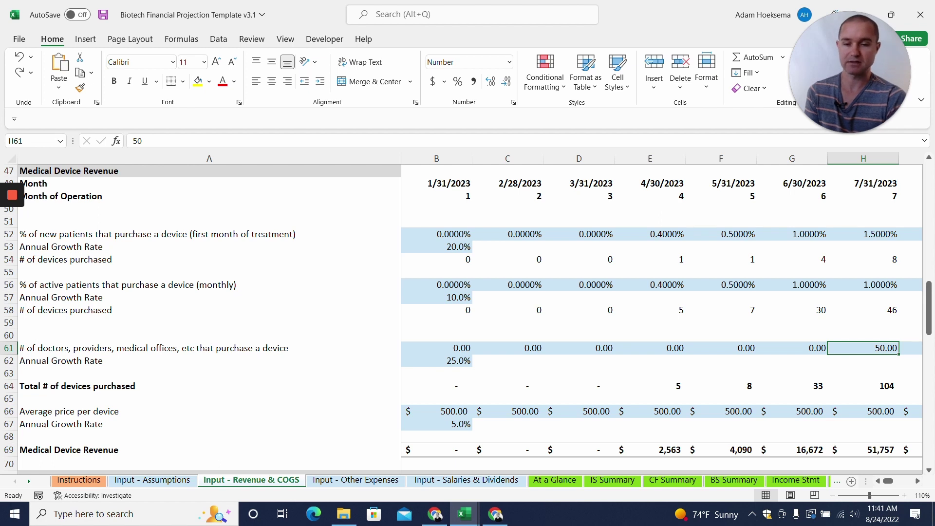
Step: Inspect the June 2023 formula for total Medical Device Revenue
scroll(467, 317, down, 2)
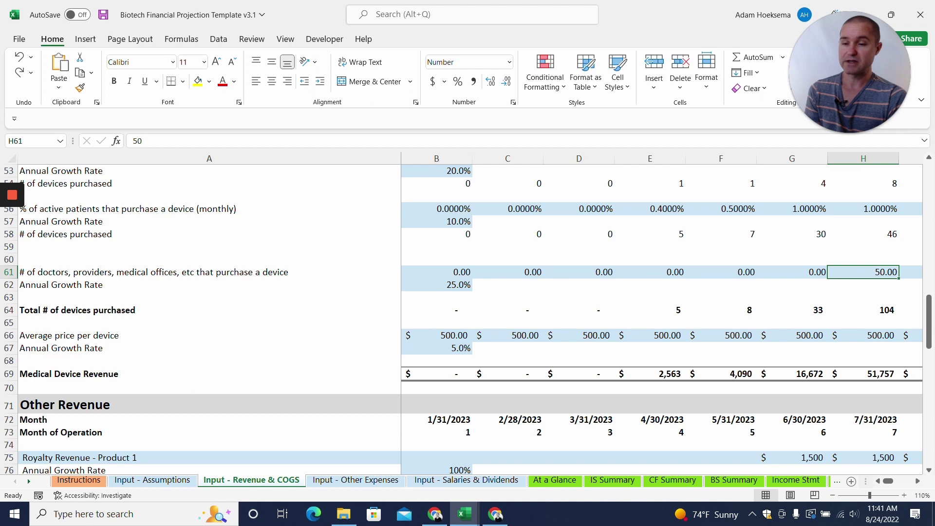
scroll(467, 318, down, 1)
click(810, 336)
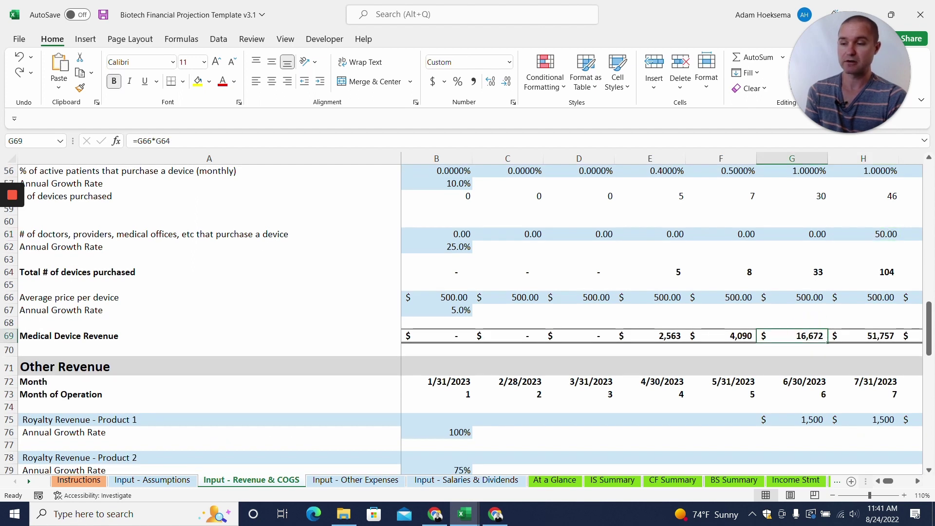
Step: Check the Royalty Revenue - Product 1 input for June 2023, its annual growth rate, and the January total Royalty Revenue formula
scroll(467, 316, down, 4)
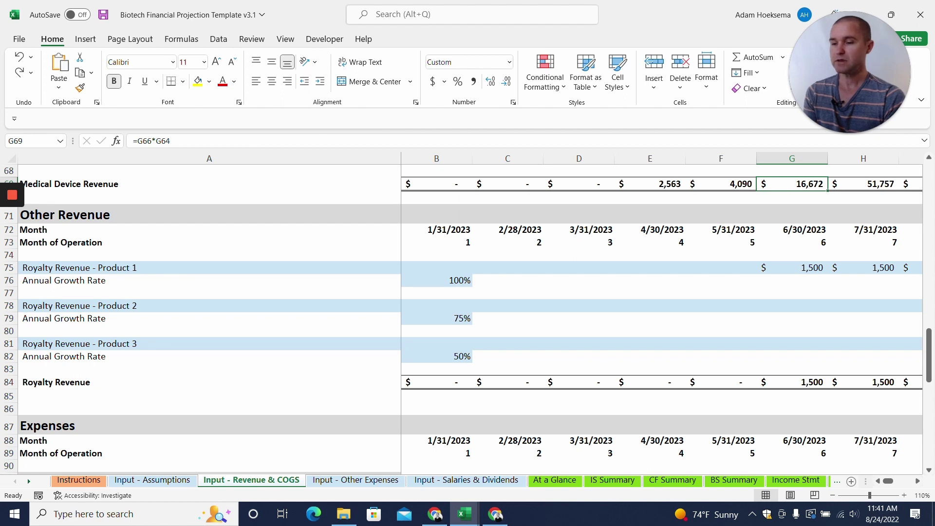
click(812, 267)
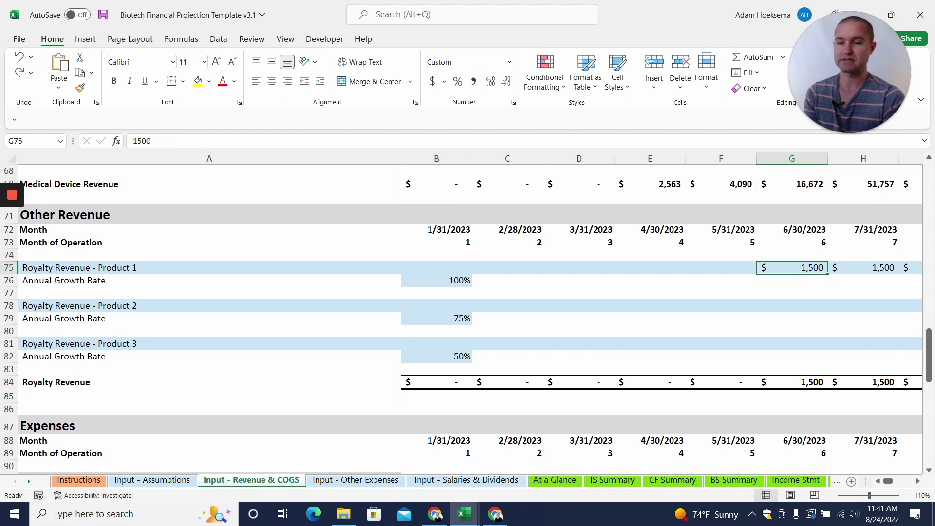
click(455, 279)
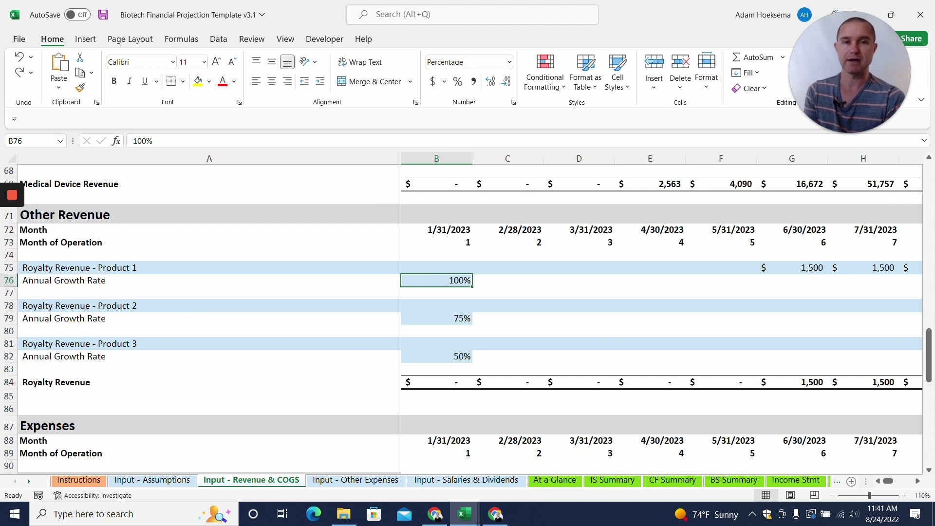
click(441, 382)
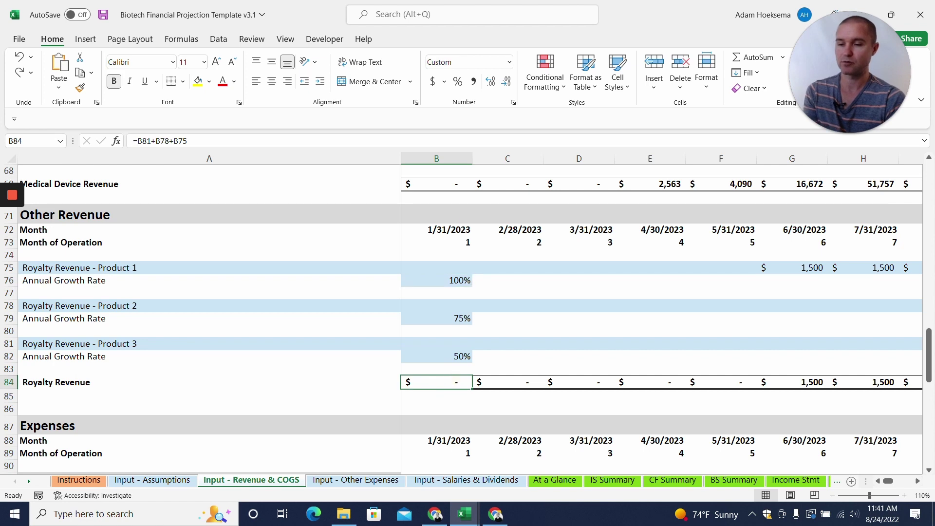
Step: Review the ad spend and commission inputs under Expenses, and inspect the January 2023 Commission Expense formula
scroll(468, 317, down, 2)
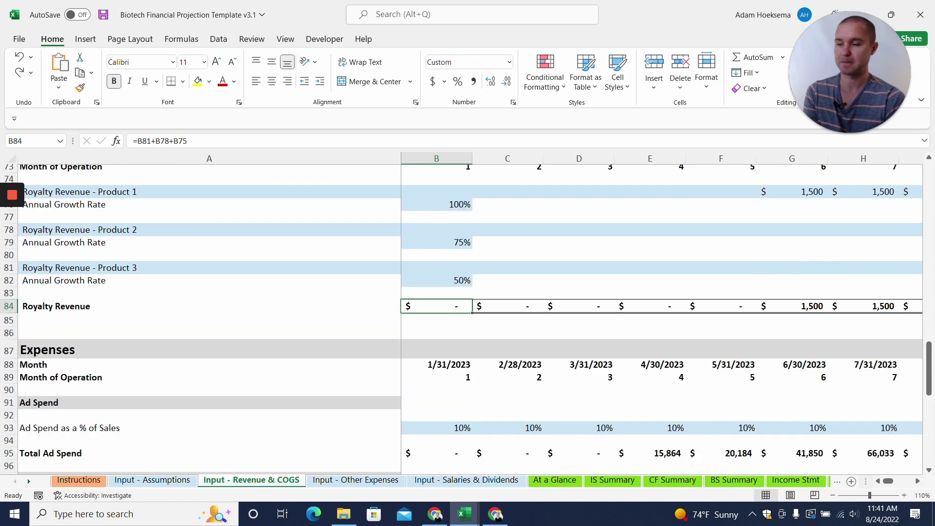
scroll(467, 316, down, 3)
scroll(467, 316, down, 1)
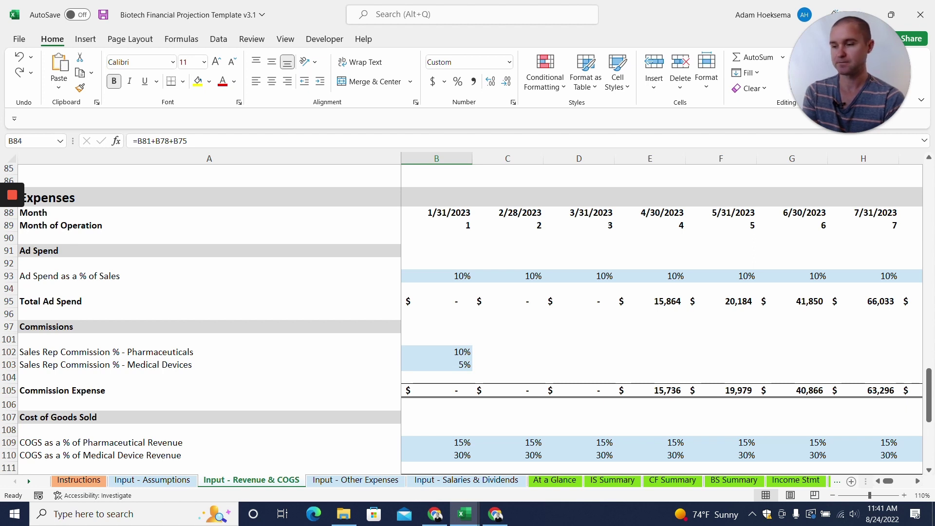
scroll(468, 317, down, 2)
scroll(468, 316, up, 1)
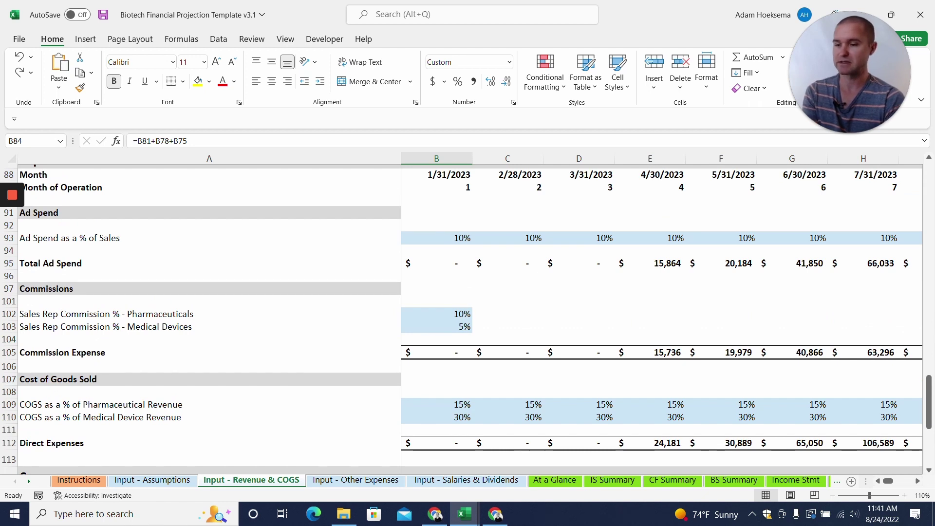
click(449, 313)
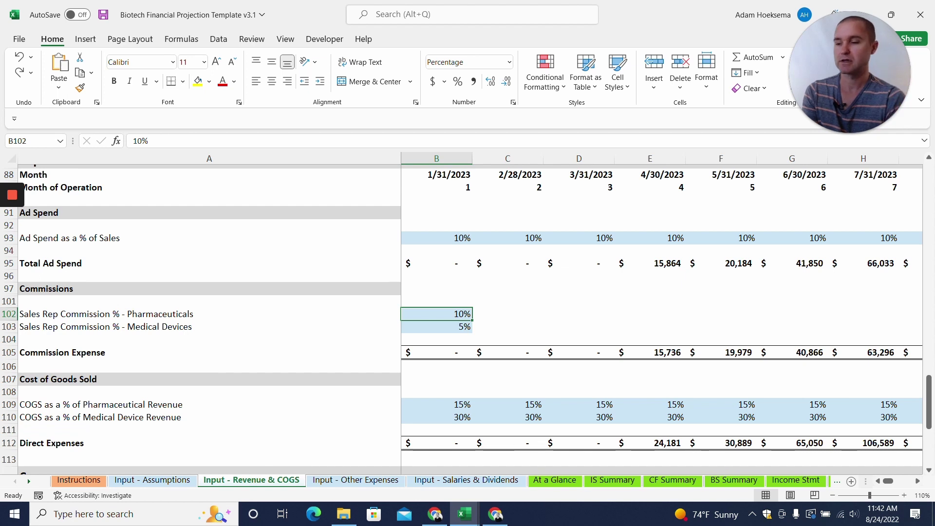
click(448, 351)
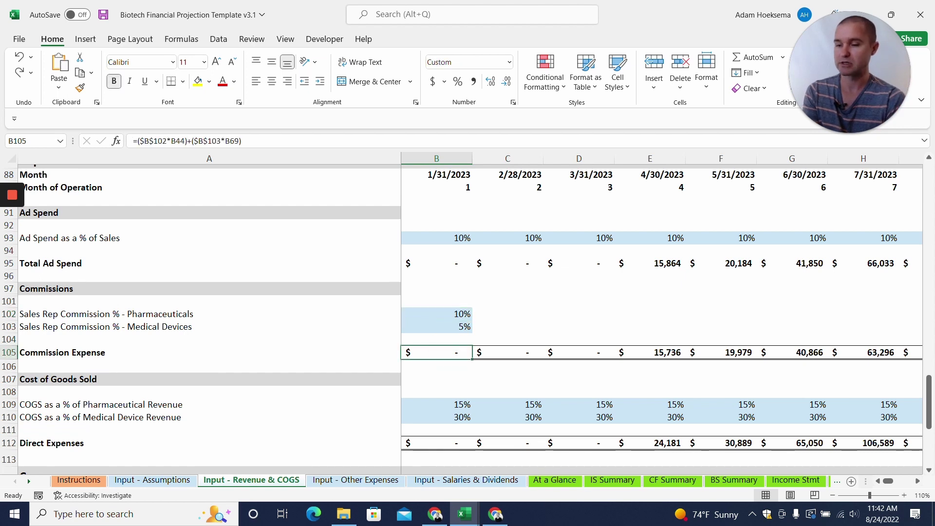
Step: Review the Cost of Goods Sold and Summary sections, checking the Pharmaceutical Revenue label link and the April 2023 Direct Expenses formula
scroll(448, 351, down, 1)
scroll(468, 316, down, 2)
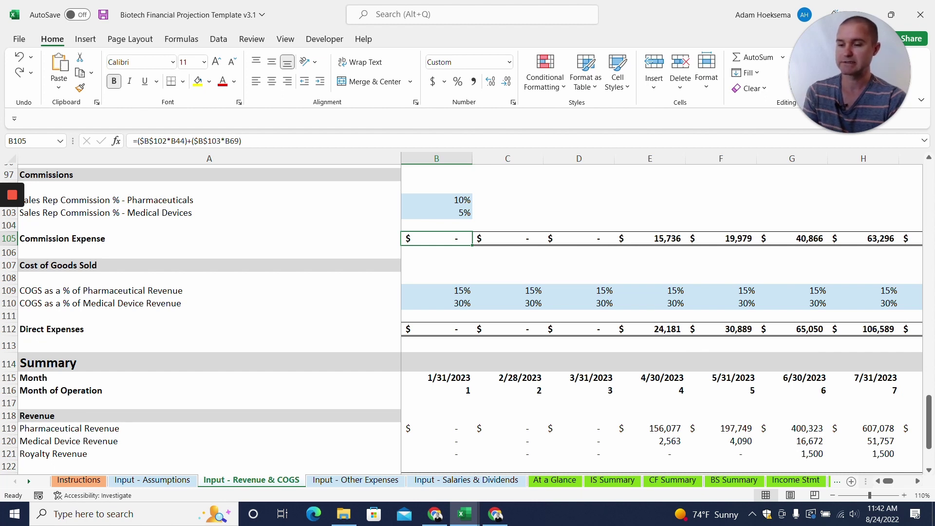
scroll(468, 317, down, 2)
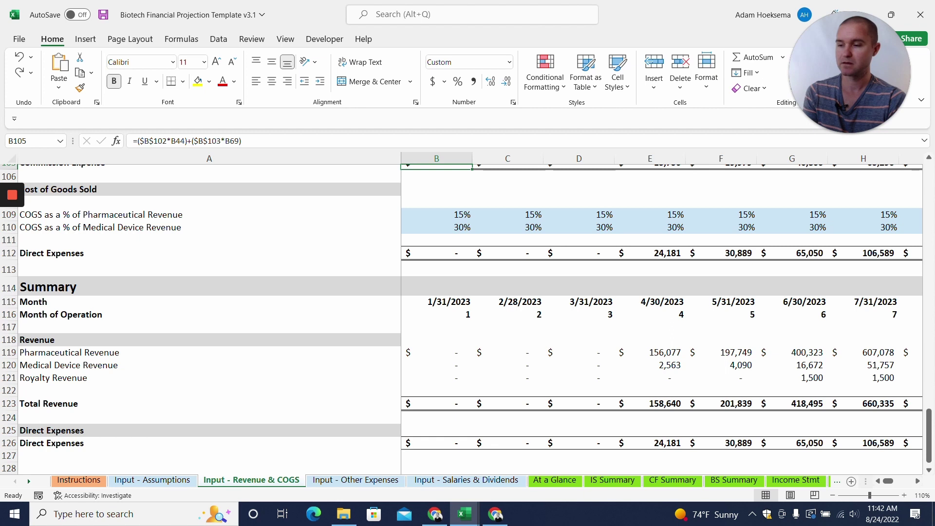
scroll(467, 316, down, 2)
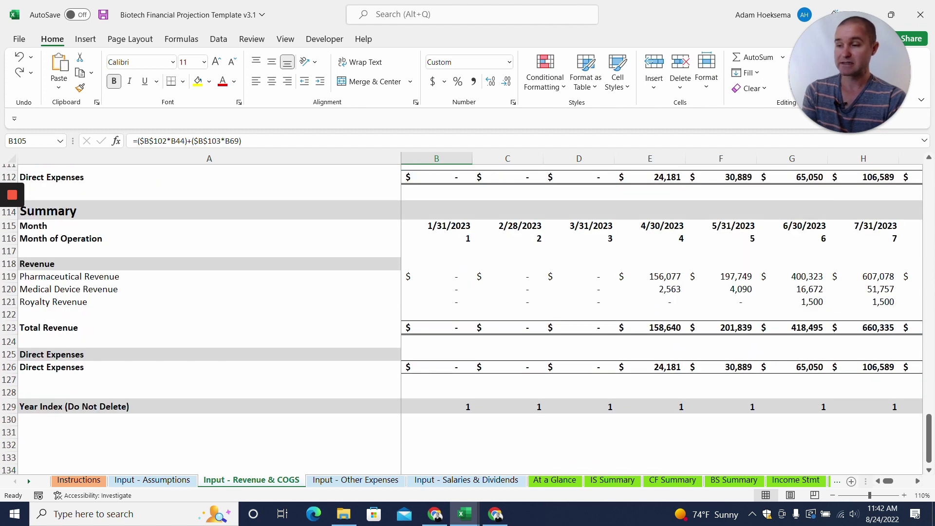
click(69, 277)
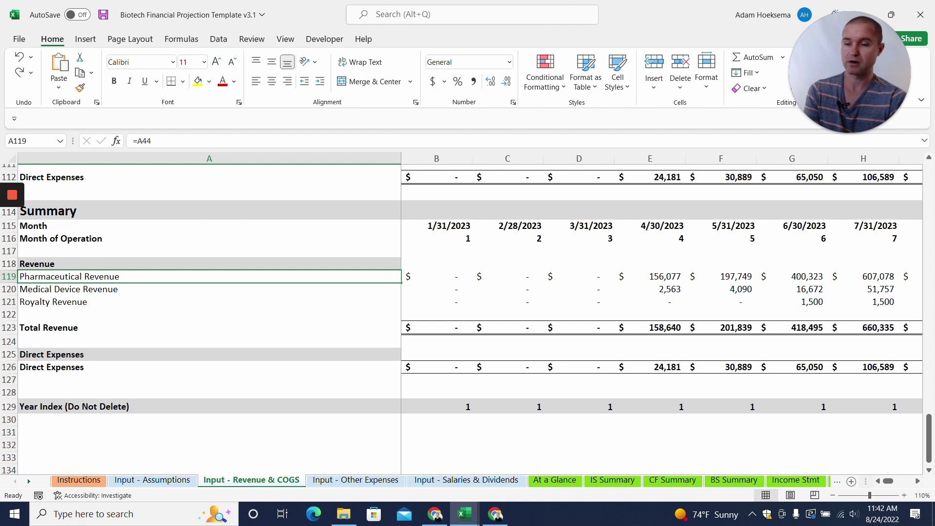
click(658, 368)
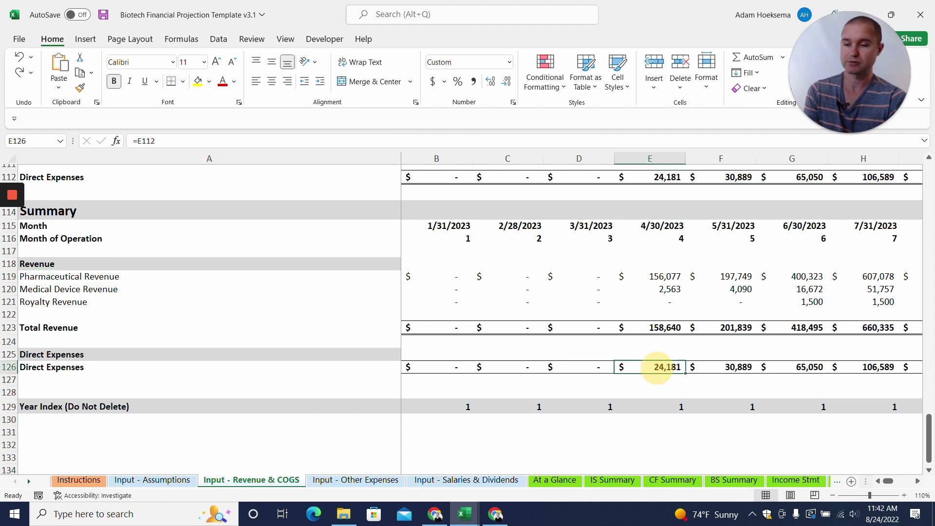
Step: Open the Input - Other Expenses sheet and check the expense category assigned to FDA Consultants
click(345, 481)
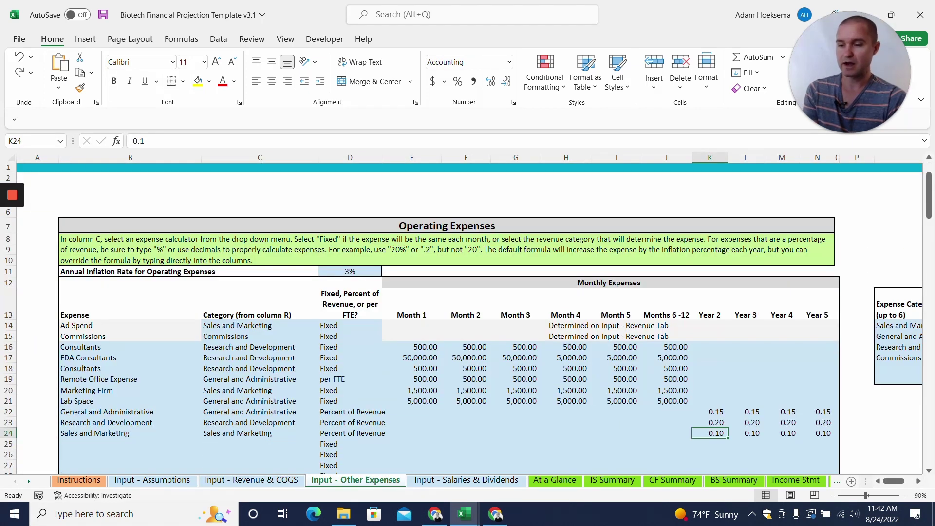
scroll(468, 318, down, 1)
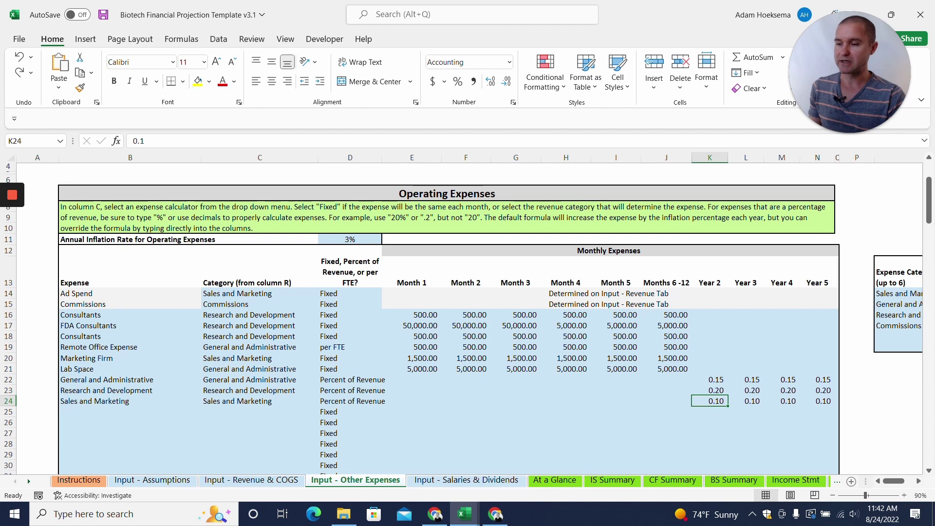
click(266, 325)
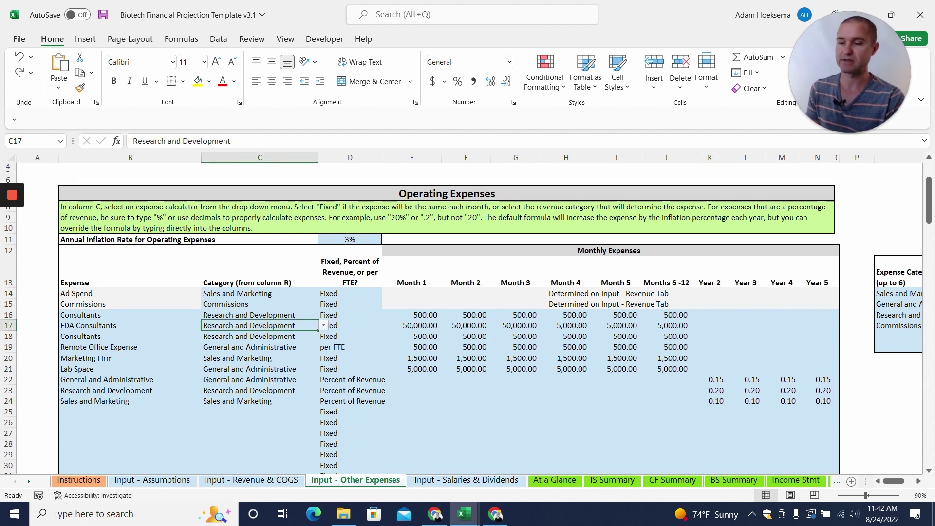
Step: Review the calculation options for the row 16 Consultants expense, keep Fixed, and check the Month 1 amount for FDA Consultants
click(360, 315)
click(388, 315)
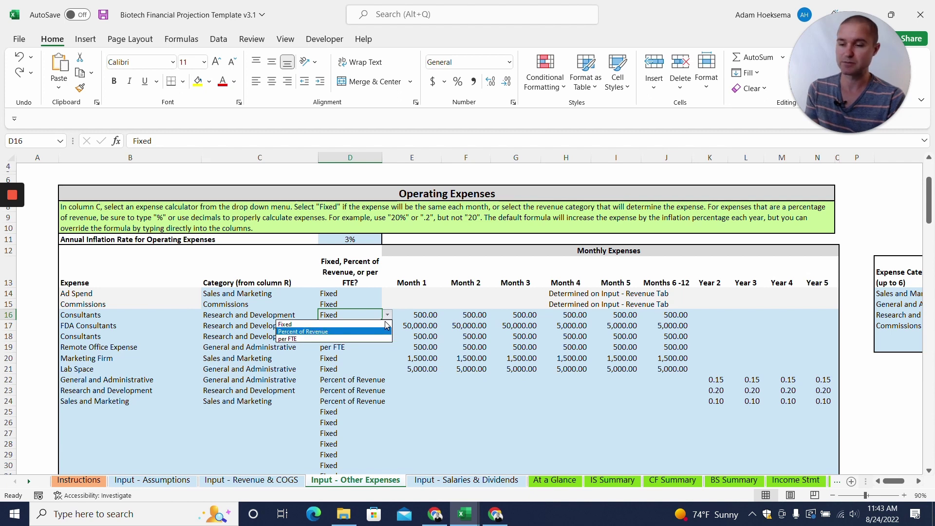
click(381, 324)
click(412, 325)
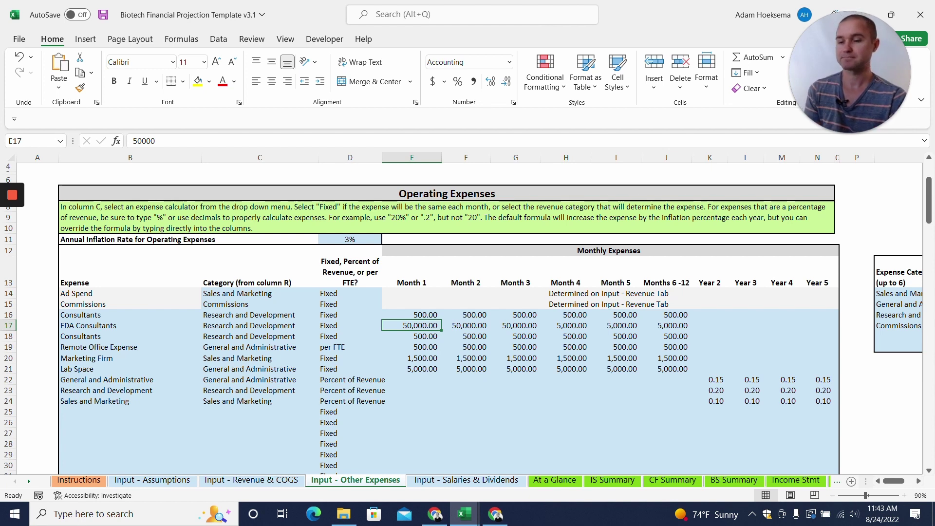
Step: Review the monthly amounts for the expenses in rows 16 to 21 and the Year 2 percentage for General and Administrative
click(571, 325)
click(676, 324)
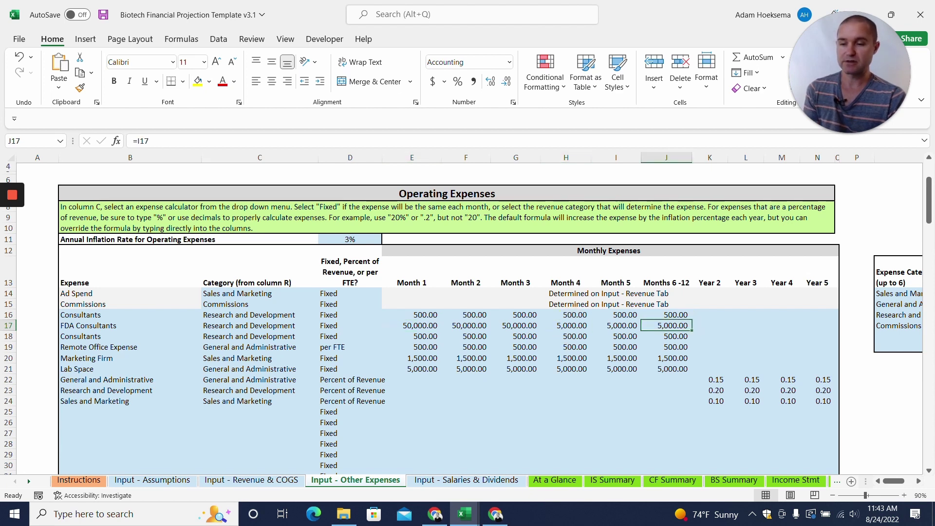
drag(418, 315, 667, 369)
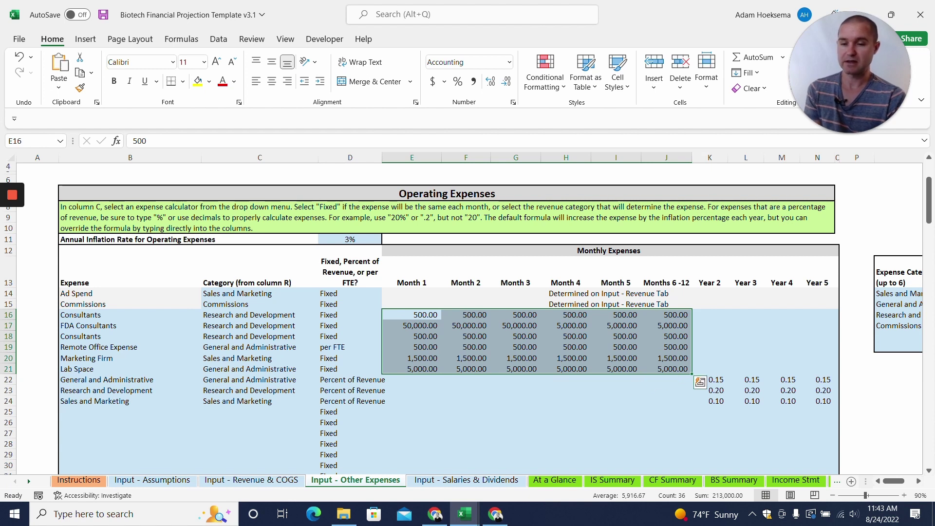
click(710, 316)
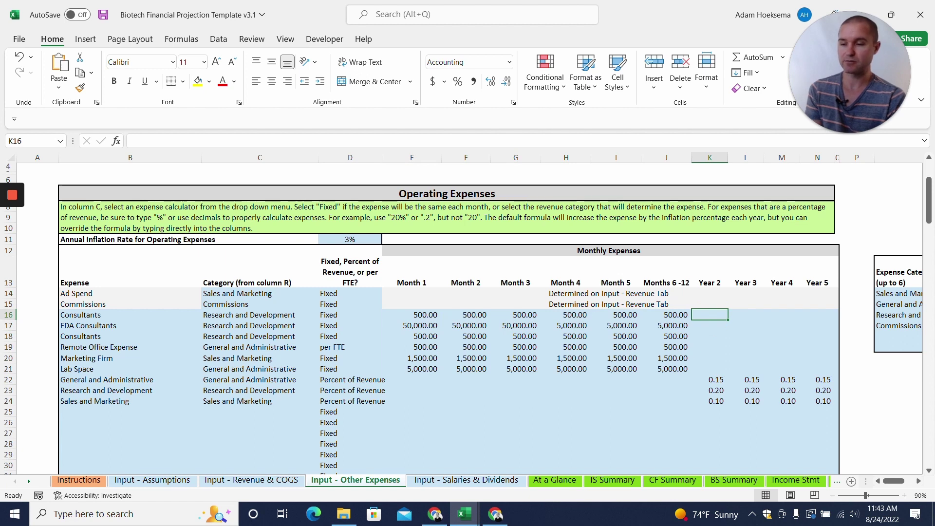
click(130, 380)
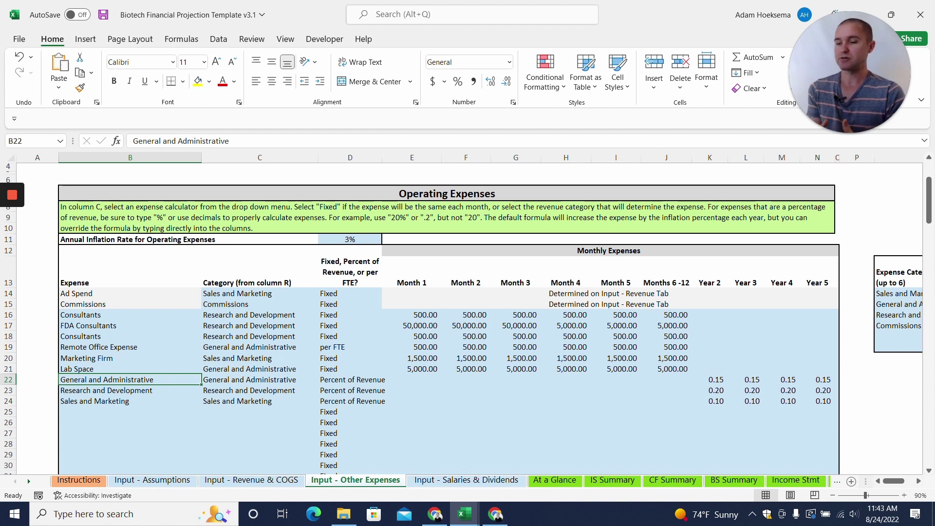
click(709, 380)
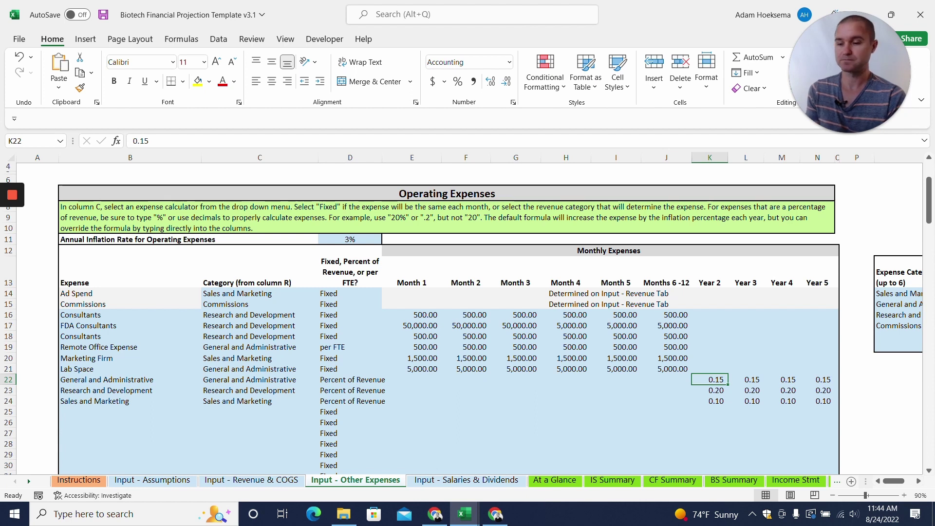
Step: Open the Input - Salaries & Dividends sheet and review the category, salary, benefits and Month Started inputs for the employees
click(466, 480)
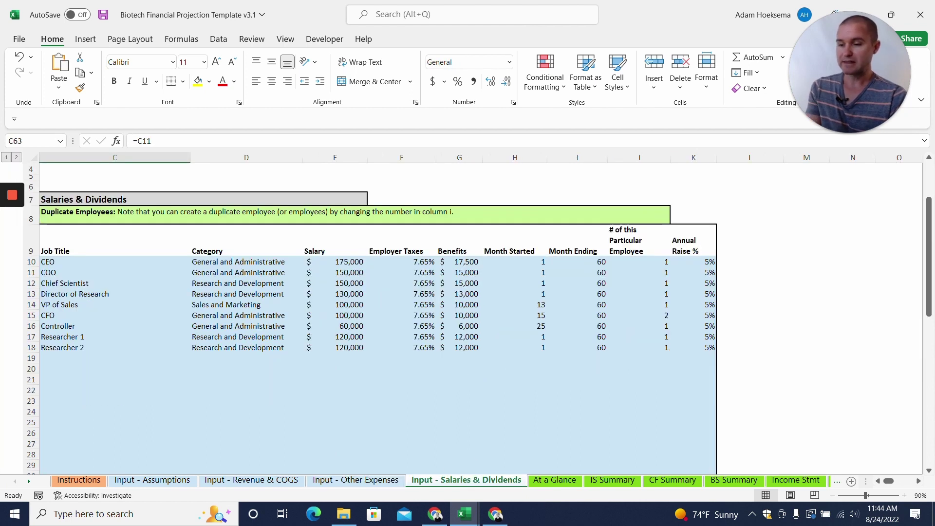
scroll(468, 316, up, 1)
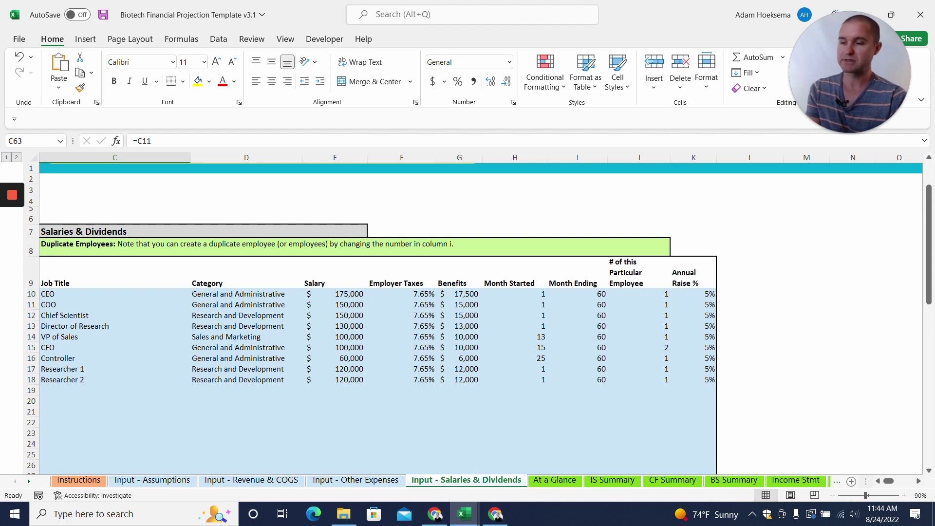
click(243, 304)
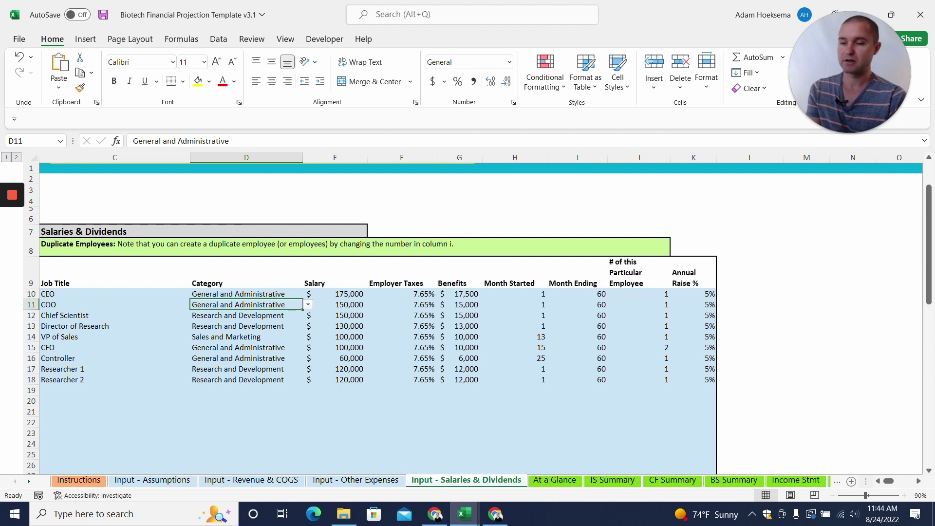
click(341, 315)
drag(459, 305, 459, 315)
click(514, 305)
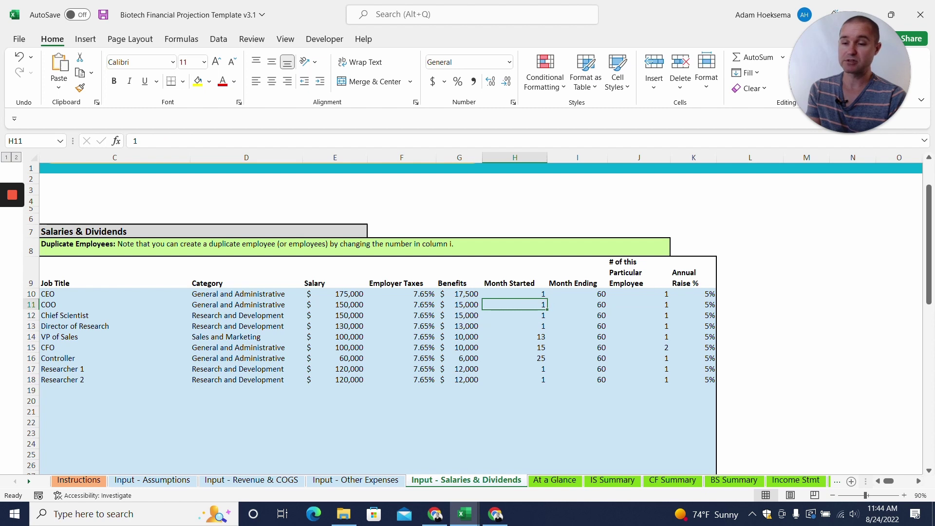
click(515, 337)
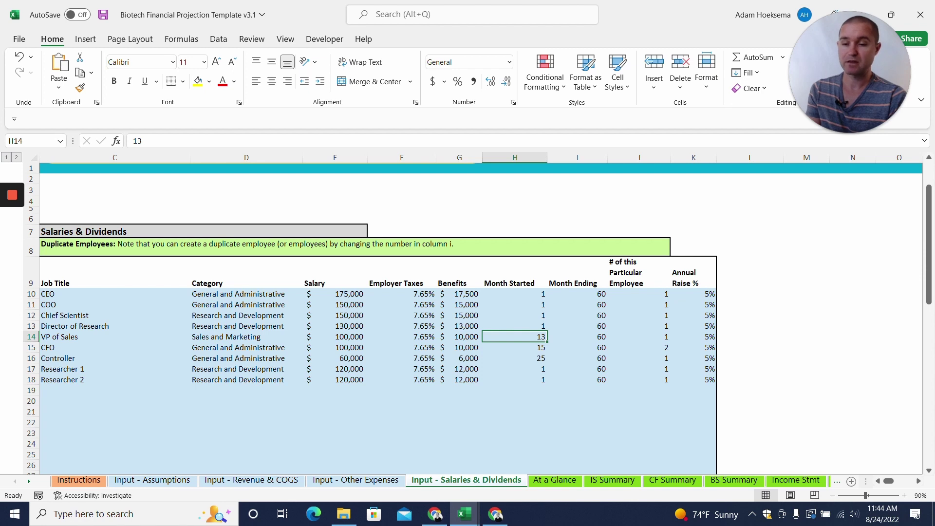
Step: Set the number of employees for the CFO role to 1
click(639, 347)
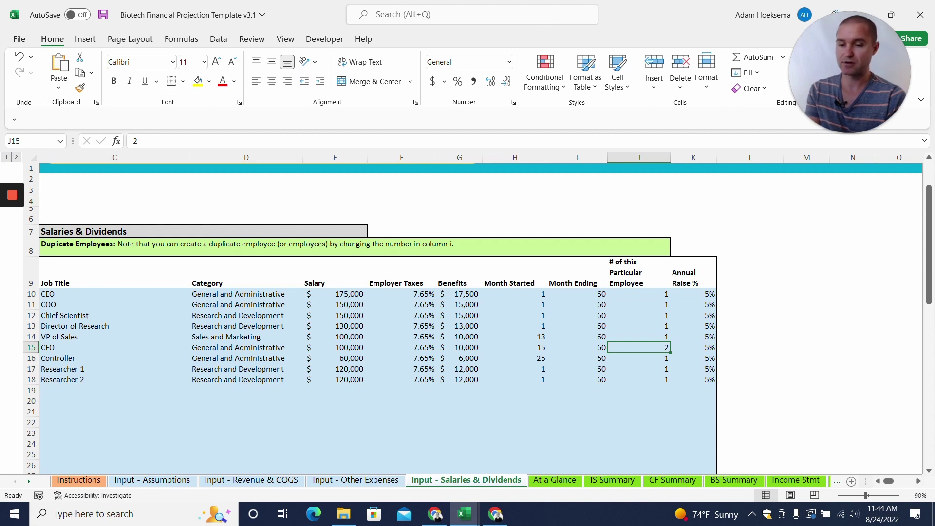
text(1)
key(Return)
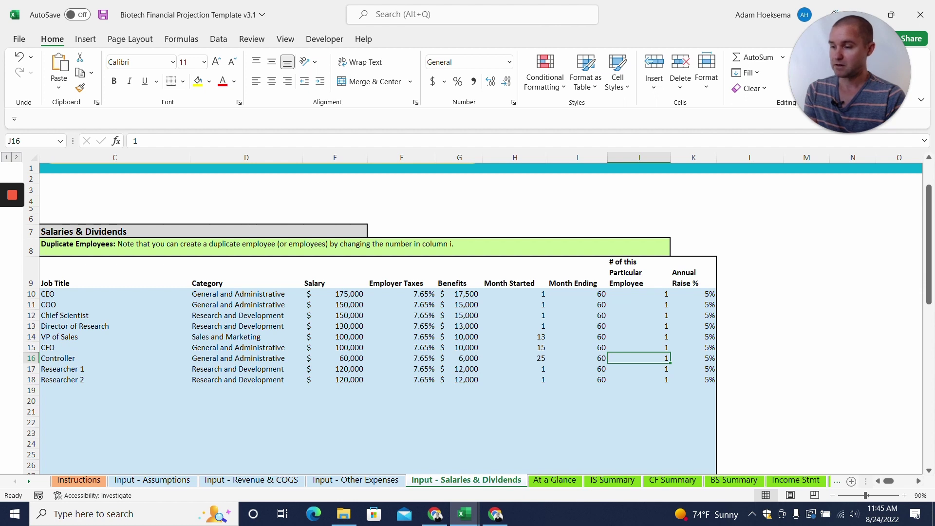
Step: Try employee counts of 2 and 5 for Researcher 2, and set the count back to 1
click(115, 380)
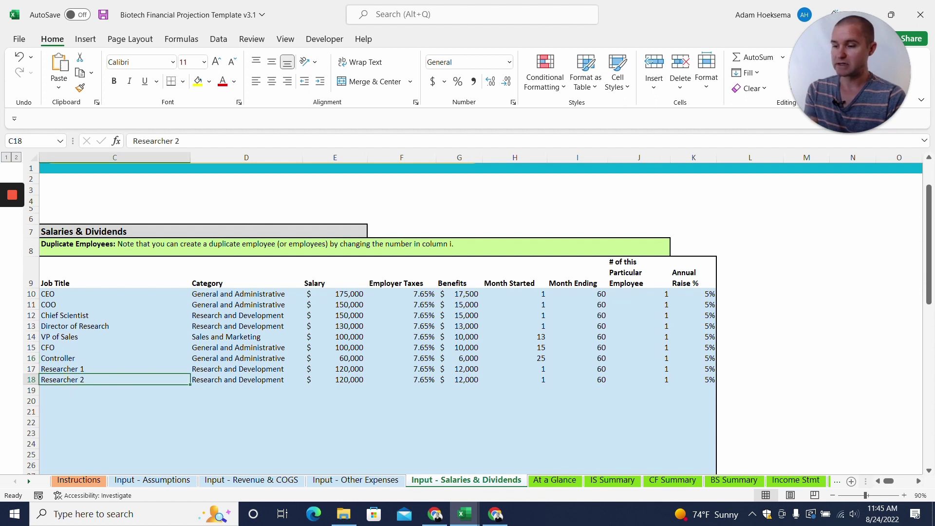
click(68, 369)
click(67, 378)
click(645, 379)
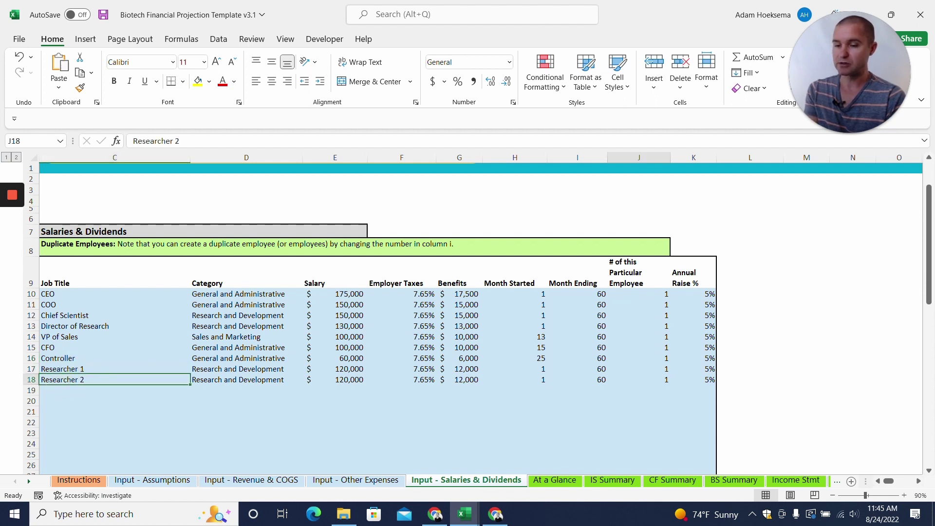
text(2)
key(Return)
key(Up)
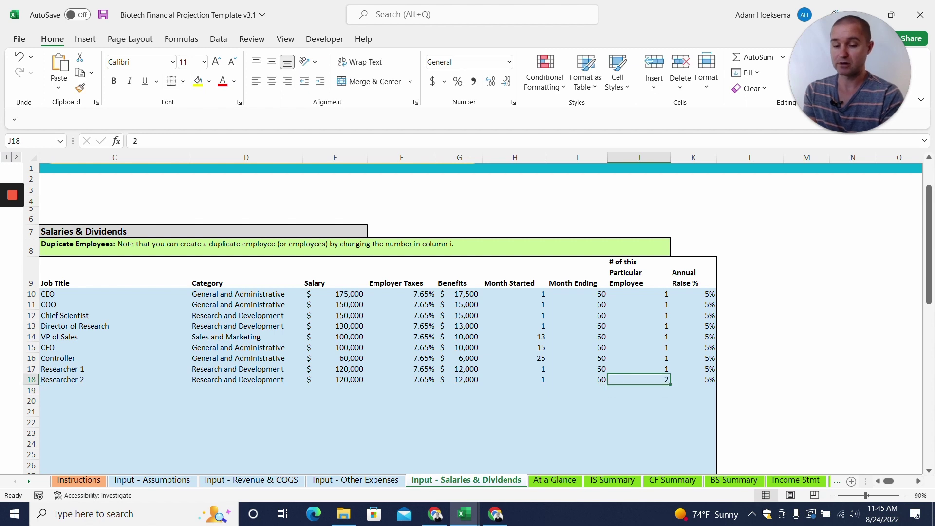
text(5)
key(Return)
key(Up)
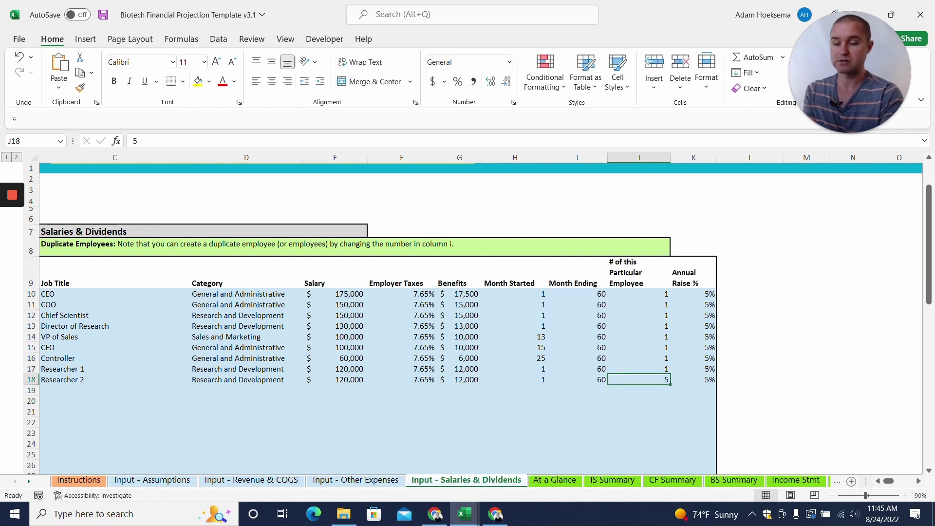
text(1)
key(Return)
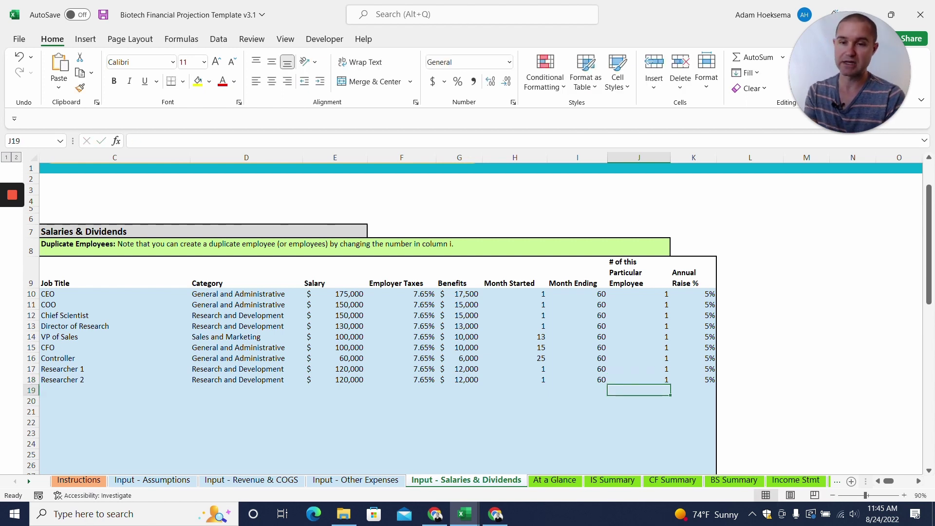
Step: View the At a Glance sheet and open the income statement on the IS Summary sheet
click(559, 480)
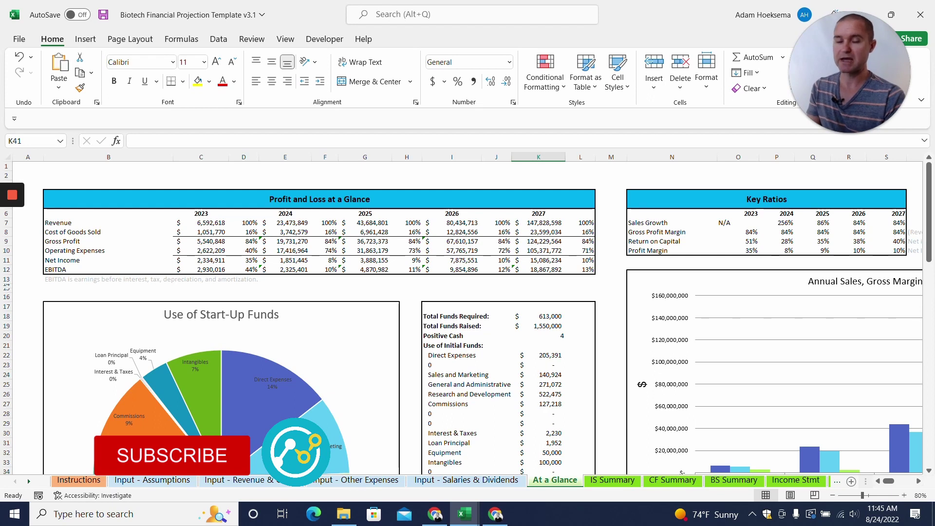
click(612, 480)
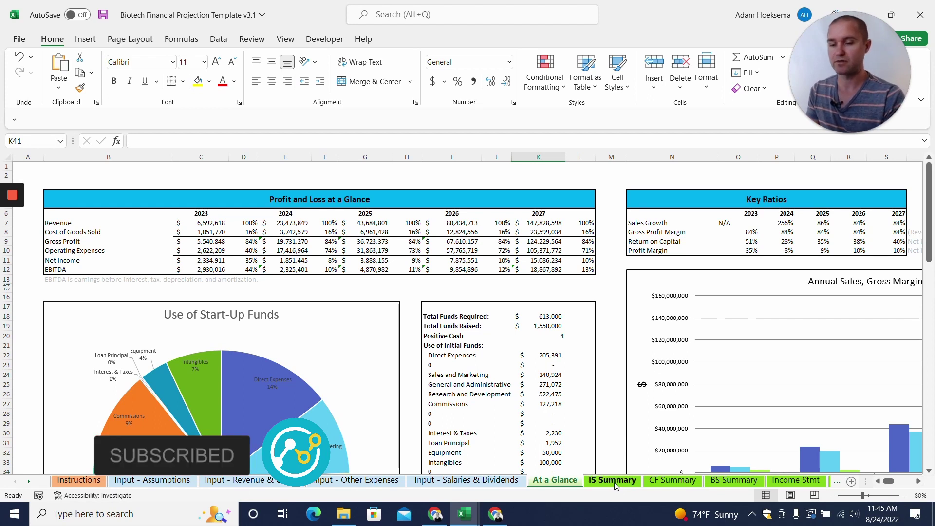
scroll(214, 317, up, 3)
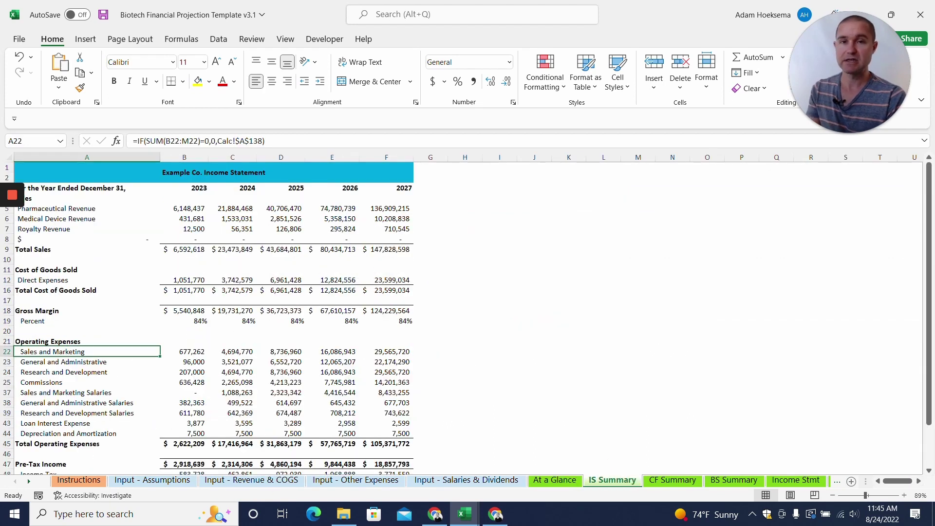